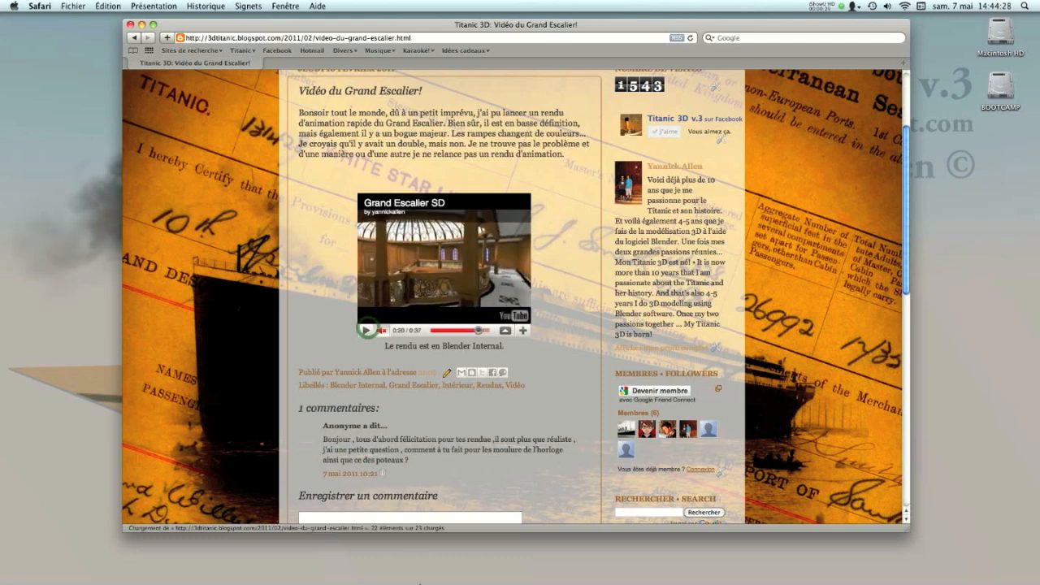
- Switch to Blender and display the Grand Staircase model over the deck plan with the Textured draw type
left_click(371, 558)
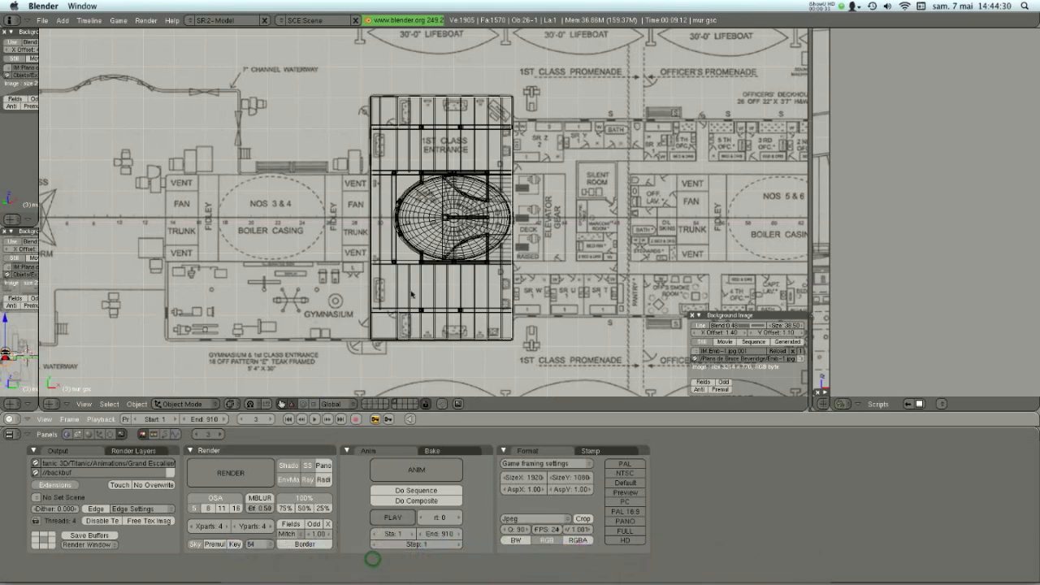
scroll(411, 294, "up", 2)
middle_click_drag(429, 265, 420, 256, "shift")
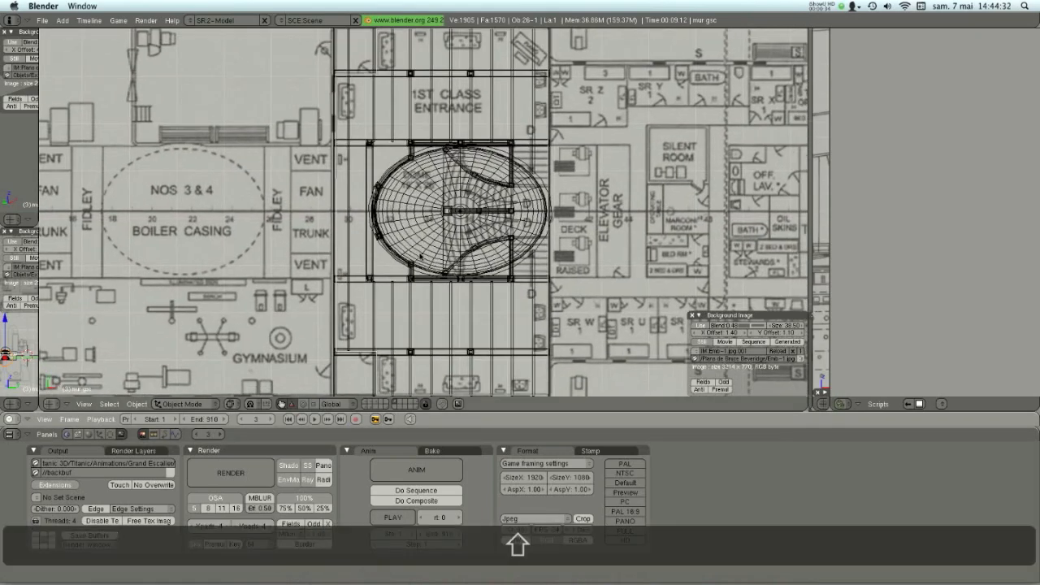
scroll(420, 256, "down", 1)
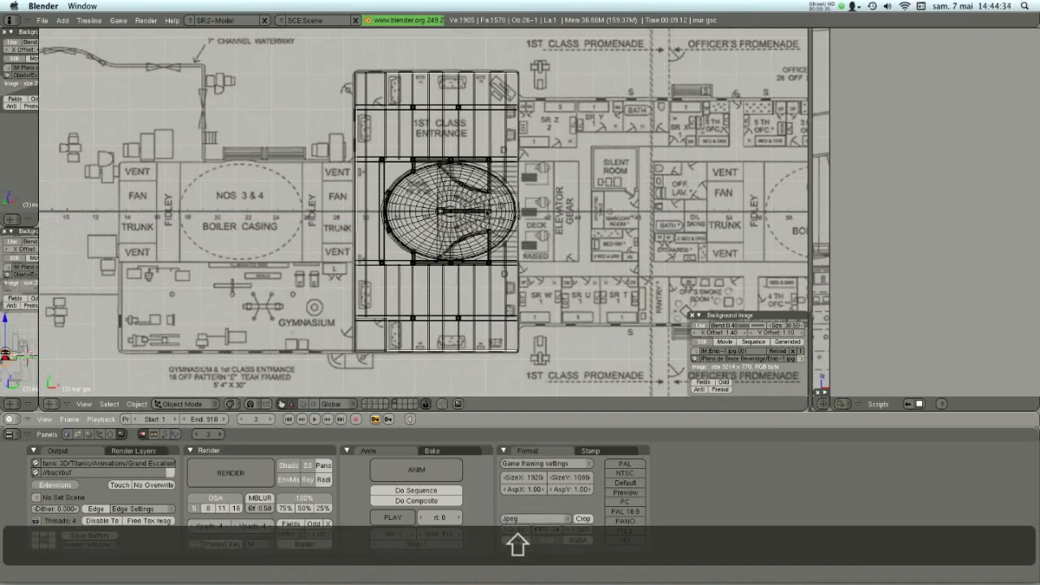
middle_click_drag(525, 239, 531, 174, "shift")
left_click(230, 404)
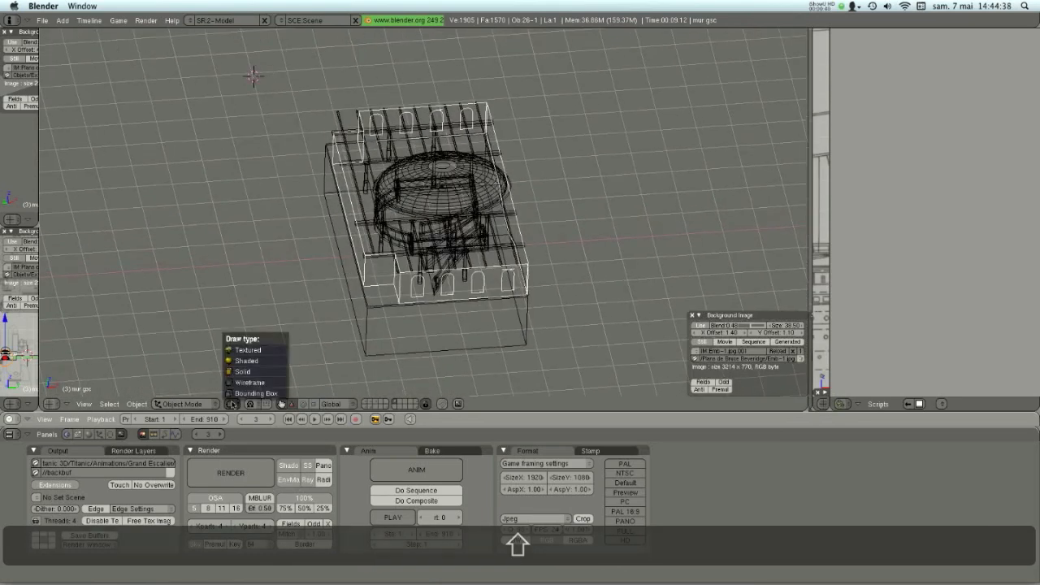
left_click(237, 354)
- Change the viewport's draw type to a shaded display without textures for the dome and walls
mouse_move(508, 251)
middle_mouse_down()
mouse_move(475, 302)
mouse_move(488, 325)
mouse_move(475, 207)
mouse_move(475, 228)
mouse_move(553, 173)
mouse_move(505, 153)
middle_mouse_up()
scroll(463, 236, "up", 3)
scroll(362, 323, "up", 2)
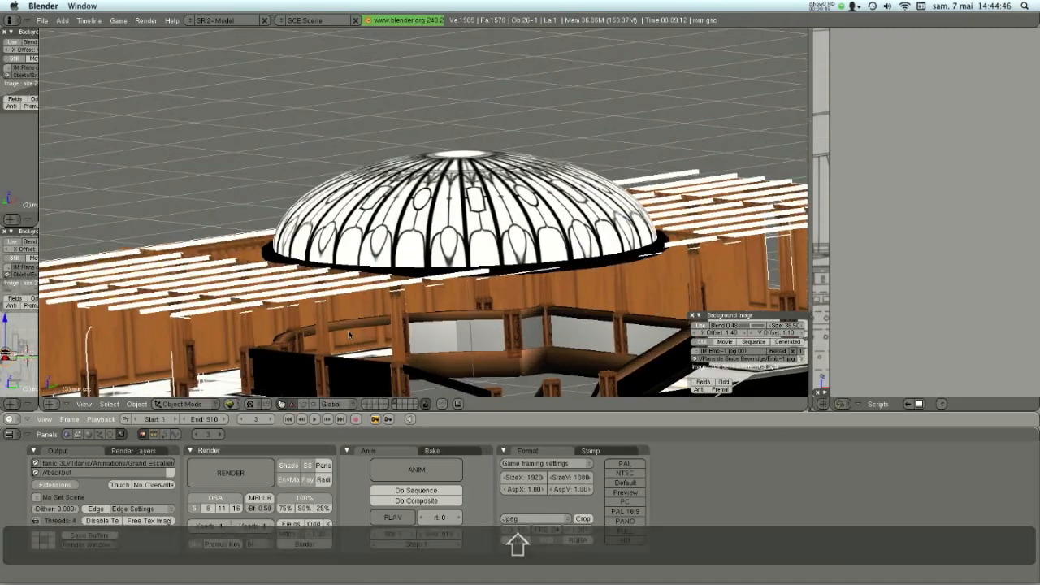
middle_click_drag(307, 389, 324, 303, "shift")
middle_click_drag(333, 259, 296, 236)
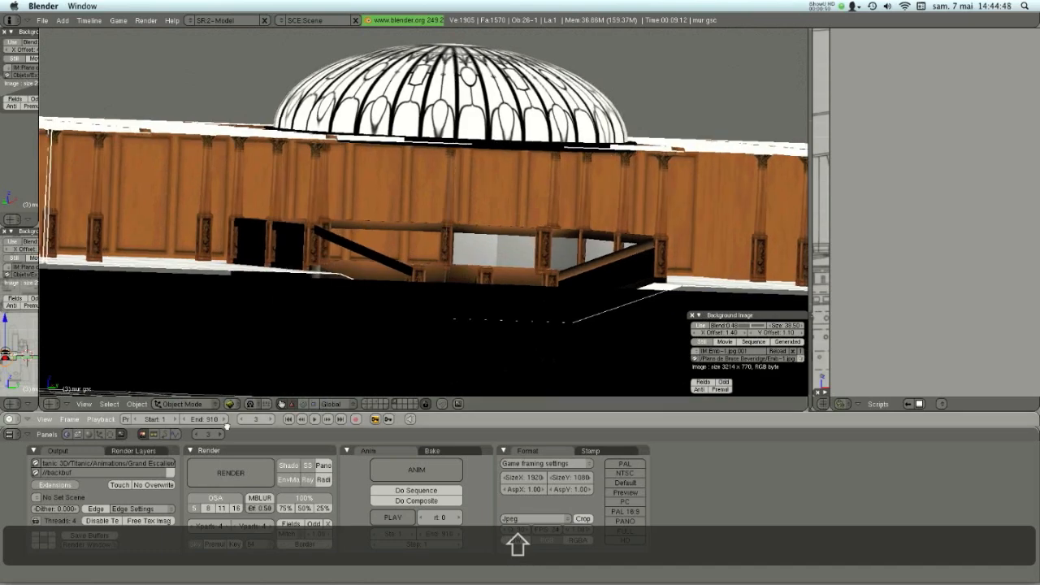
left_click(231, 406)
left_click(230, 360)
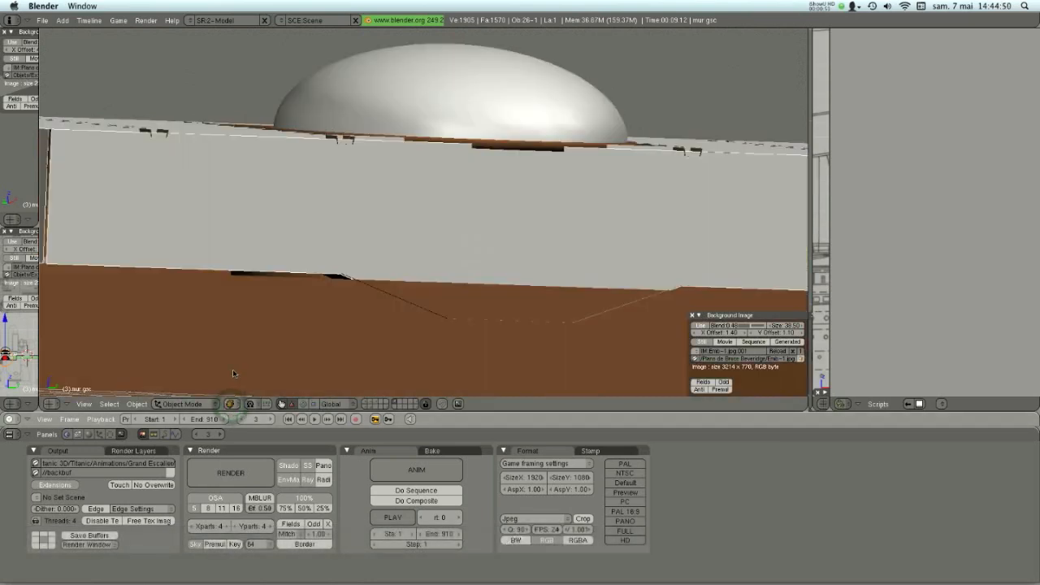
- From the top view, clip the 3D view to a rectangular region around the staircase half of the room
middle_click_drag(468, 176, 290, 279)
key("KP_7")
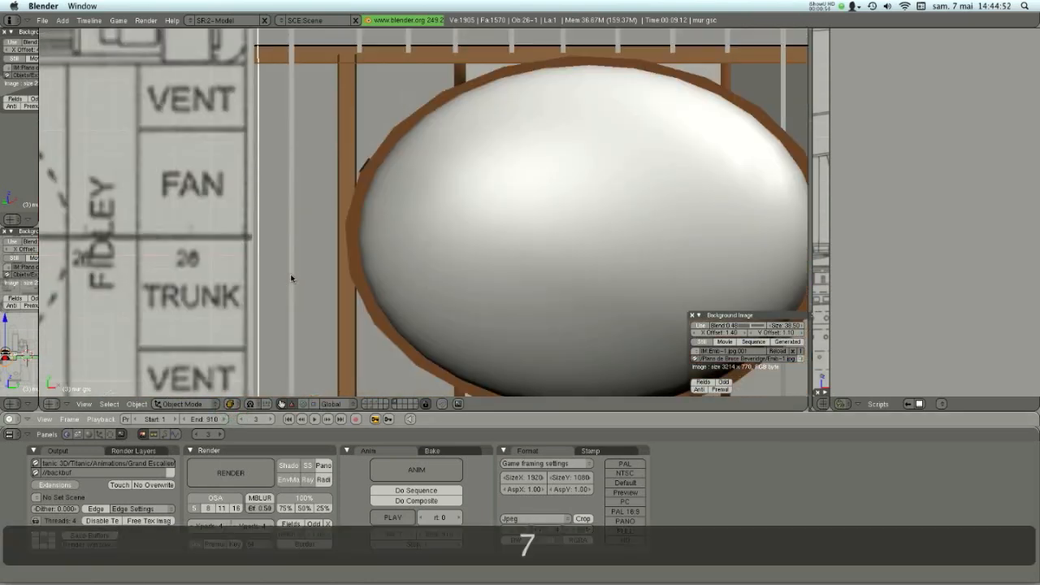
scroll(450, 206, "down", 2)
key("alt+b")
left_click_drag(461, 92, 526, 333)
middle_click_drag(527, 334, 433, 217)
- Examine the faces of the wall mesh in Edit Mode inside the clipped staircase room
scroll(453, 181, "up", 6)
scroll(454, 181, "down", 1)
middle_click_drag(442, 292, 453, 128)
scroll(457, 181, "up", 4)
key("Tab")
middle_click_drag(508, 148, 456, 162)
middle_click_drag(587, 200, 469, 263)
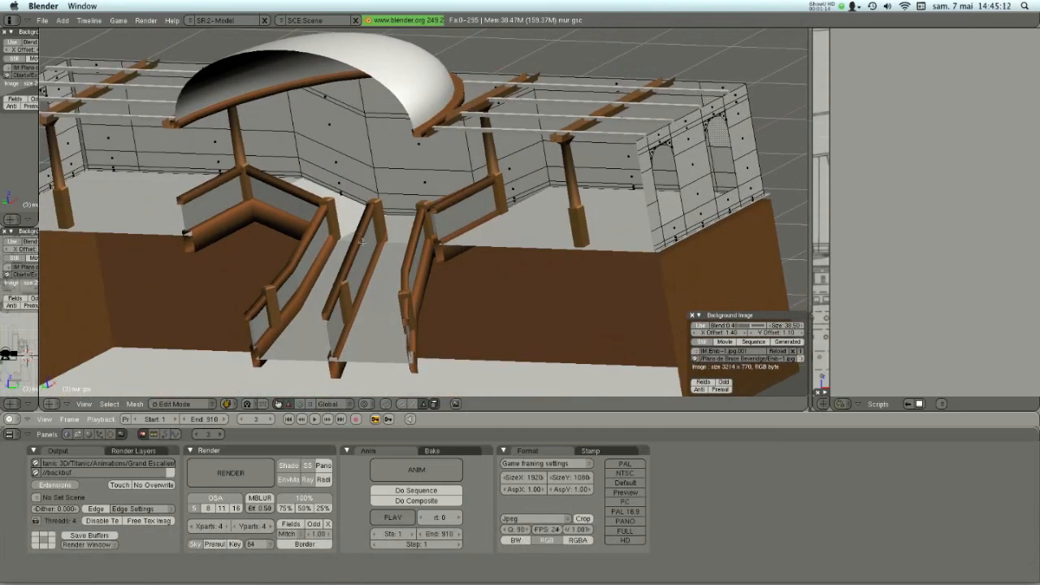
- Leave Edit Mode on the wall and set the draw type back to Textured
key("Tab")
left_click(230, 403)
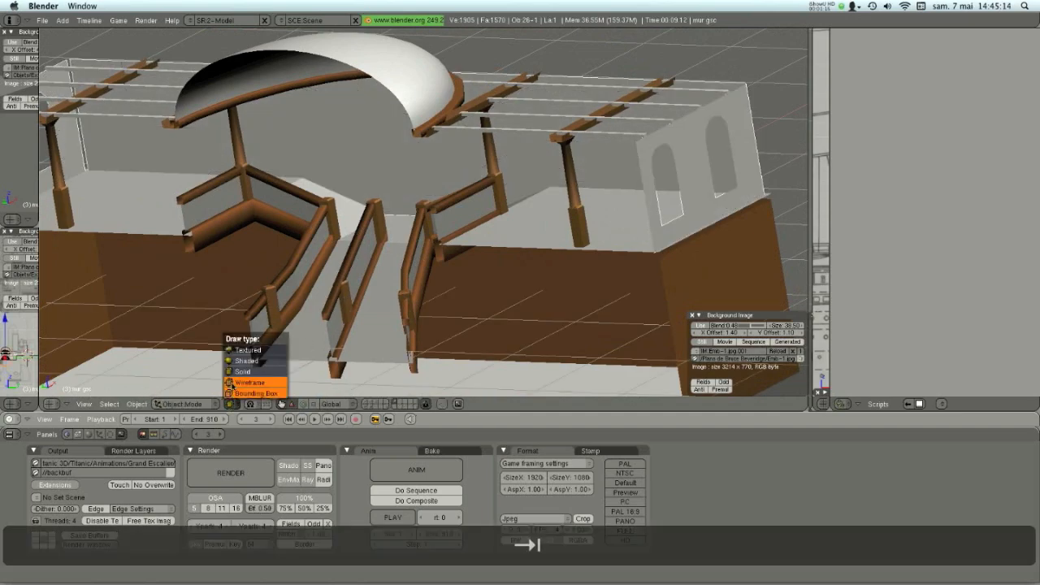
left_click(244, 349)
- Examine the textured wall panelling, clock panel, railings and floor around the staircase
middle_click_drag(291, 244, 336, 217)
scroll(310, 228, "down", 1)
scroll(457, 250, "up", 4)
middle_click_drag(433, 212, 353, 218)
scroll(352, 216, "down", 3)
scroll(382, 218, "up", 4)
scroll(398, 221, "down", 1)
scroll(422, 227, "up", 2)
middle_click_drag(422, 232, 615, 228)
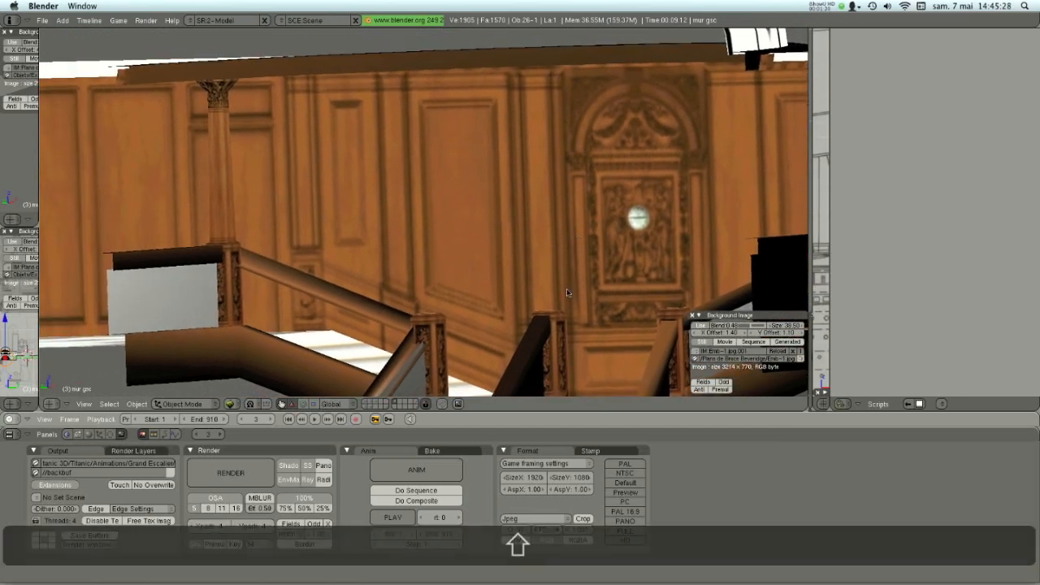
scroll(567, 291, "down", 3)
middle_click_drag(568, 269, 391, 242, "shift")
middle_click_drag(439, 183, 444, 255)
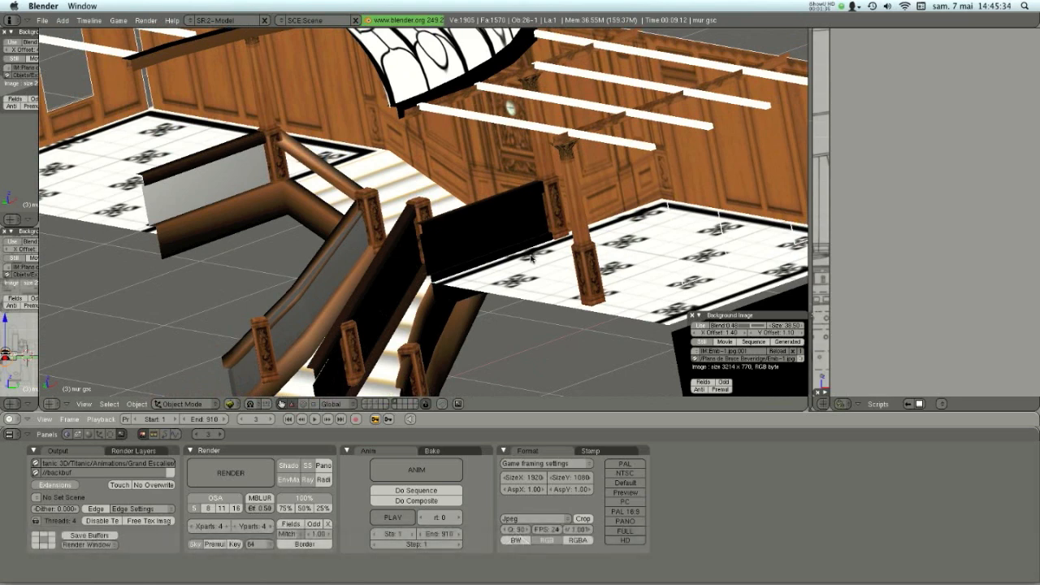
- Select the column on the tiled floor and examine its textured mesh in Edit Mode
right_click(594, 260)
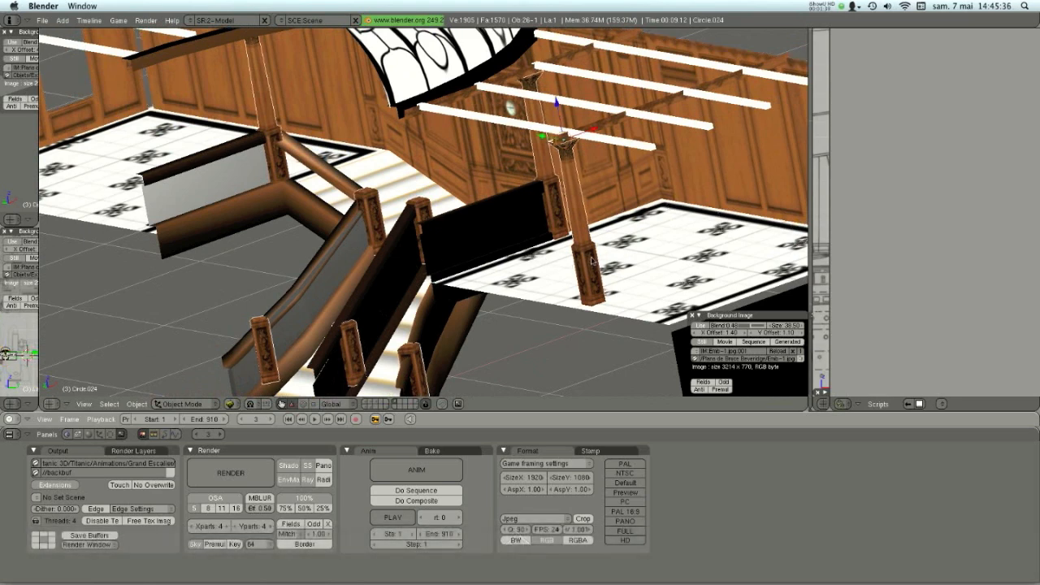
middle_click_drag(576, 264, 486, 199, "shift")
scroll(485, 219, "up", 4)
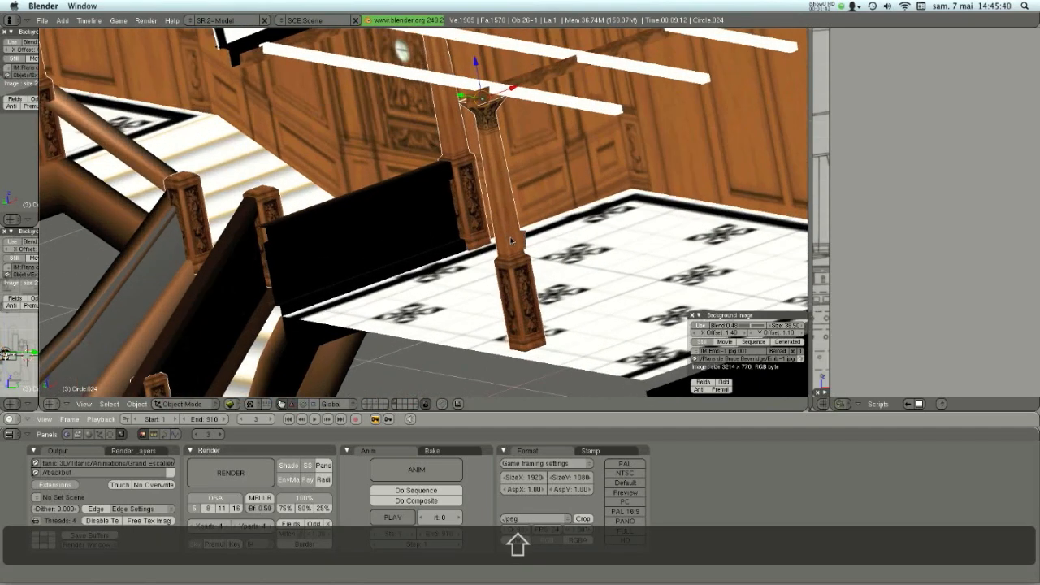
key("Tab")
middle_click_drag(562, 263, 424, 245, "shift")
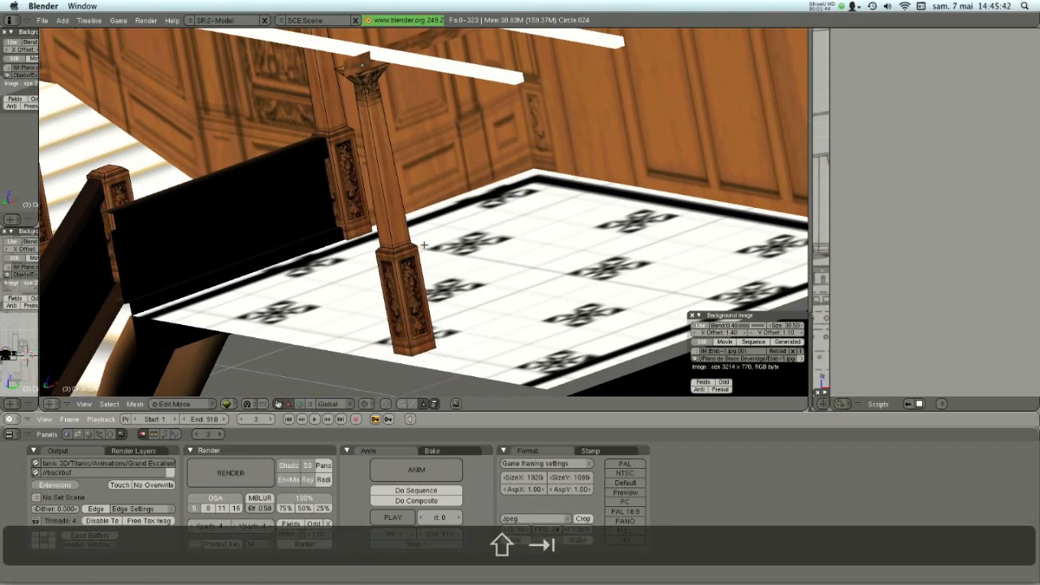
scroll(423, 245, "up", 3)
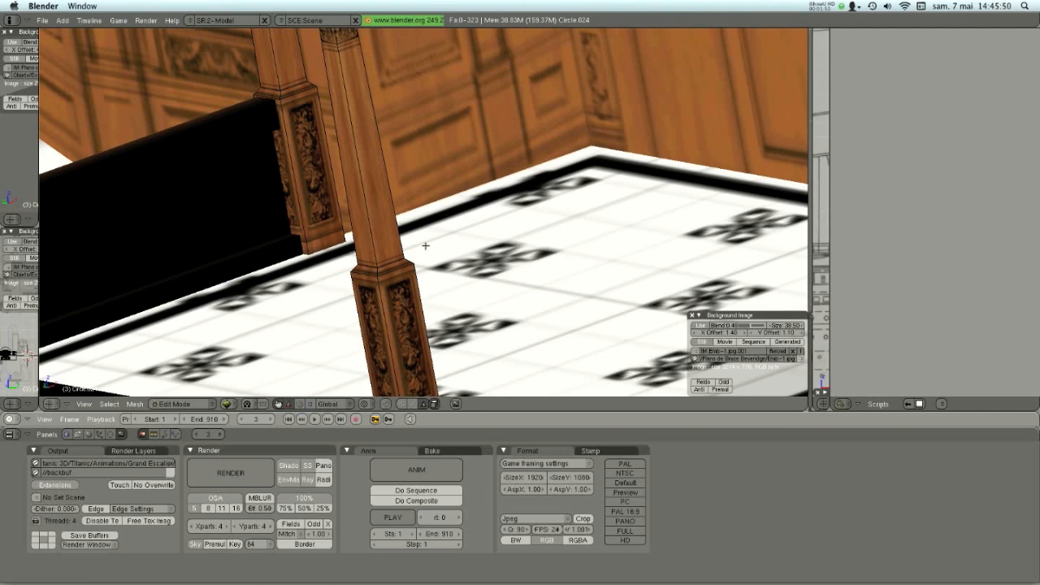
scroll(425, 247, "down", 3)
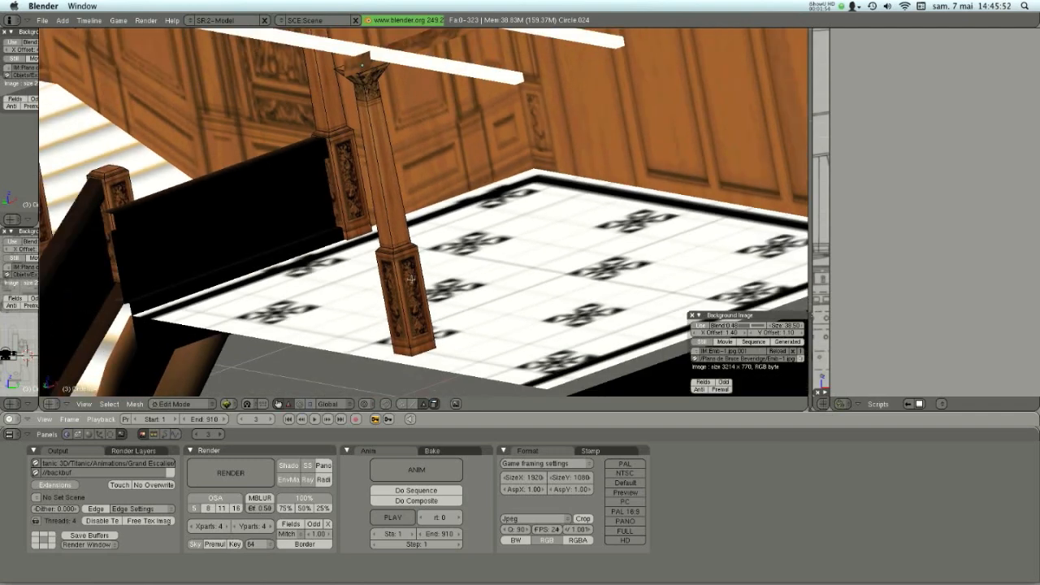
scroll(364, 242, "down", 2)
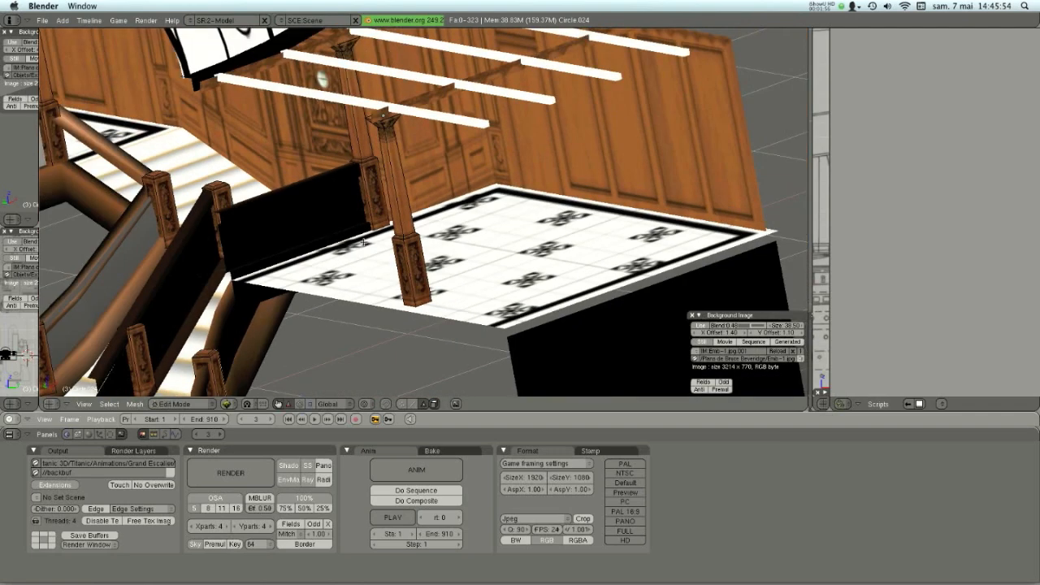
- Examine the textured steps and railings of the staircase, and leave Edit Mode on the column
middle_click_drag(260, 220, 480, 227, "shift")
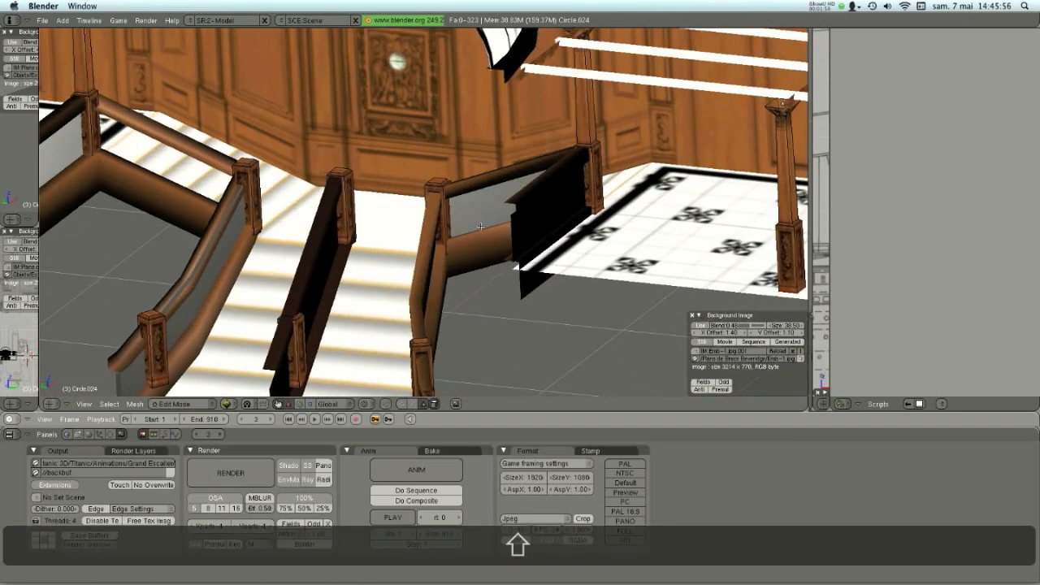
scroll(377, 277, "down", 4)
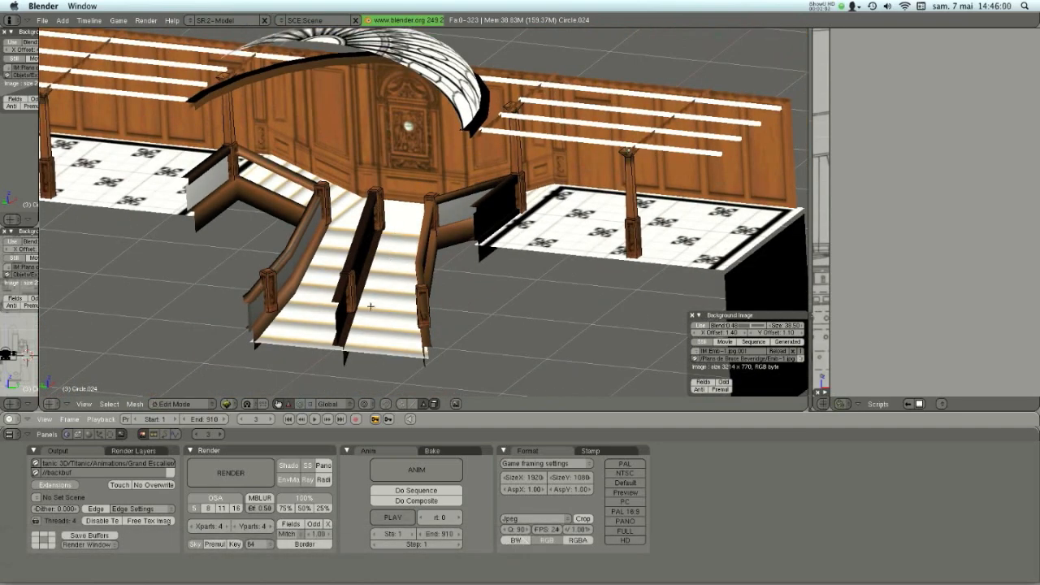
mouse_move(371, 286)
middle_mouse_down()
mouse_move(517, 301)
mouse_move(374, 286)
middle_mouse_up()
scroll(391, 245, "up", 5)
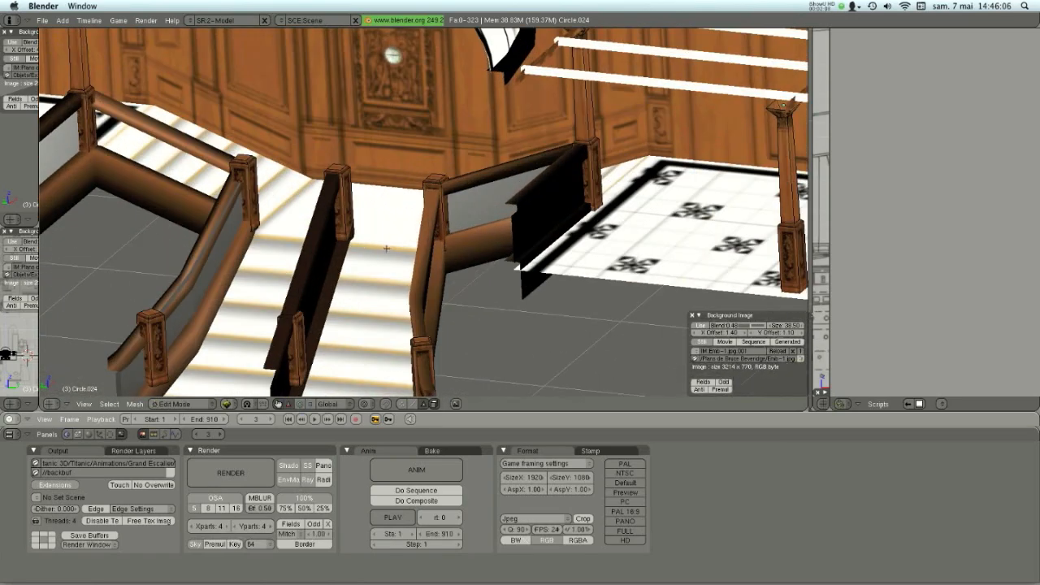
middle_click_drag(401, 279, 420, 284)
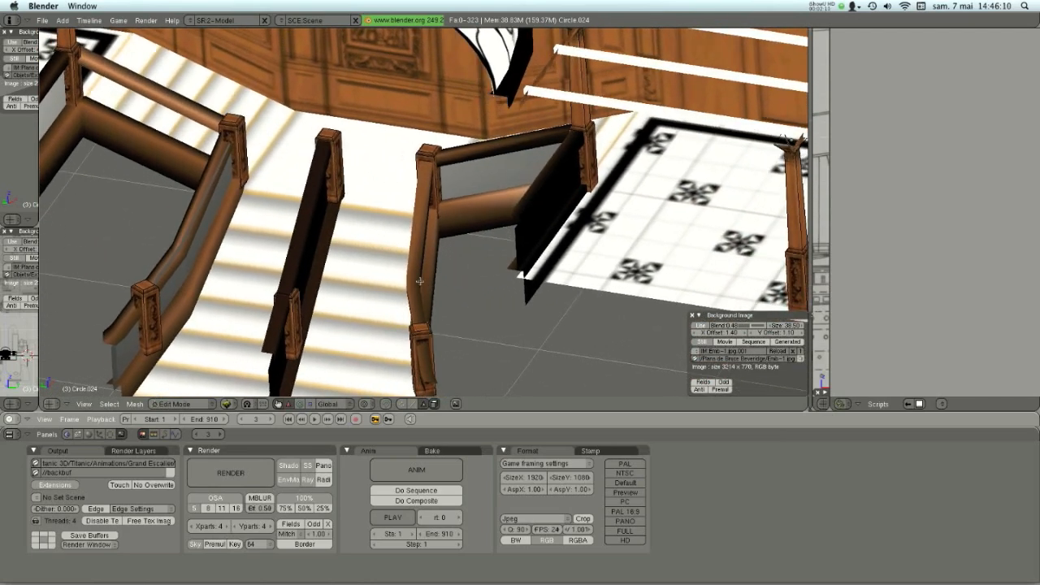
scroll(420, 283, "down", 3)
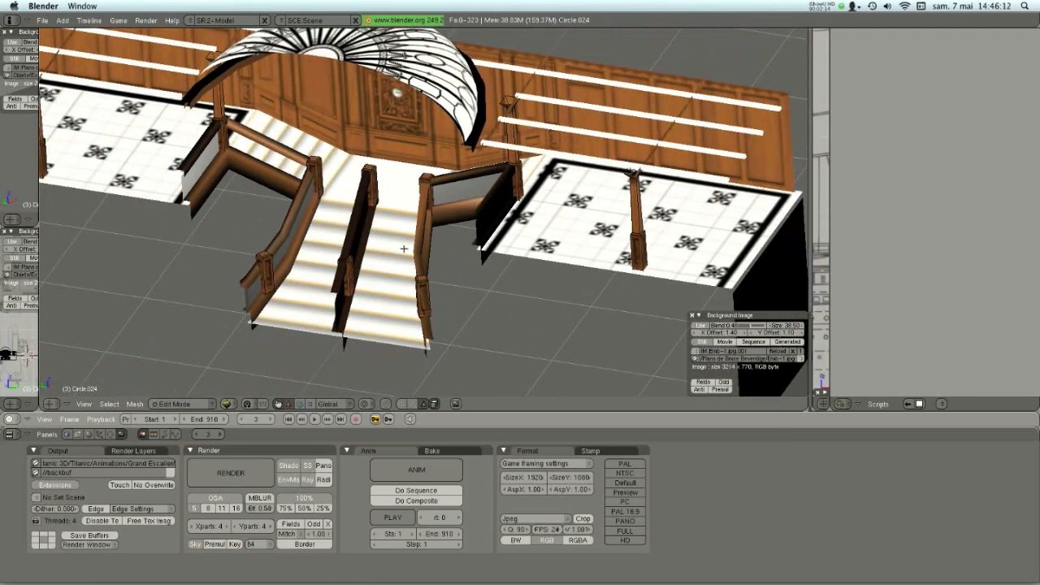
middle_click_drag(404, 248, 395, 264)
key("Tab")
- Select the floor and stairs mesh and check its geometry in Edit Mode
right_click(399, 265)
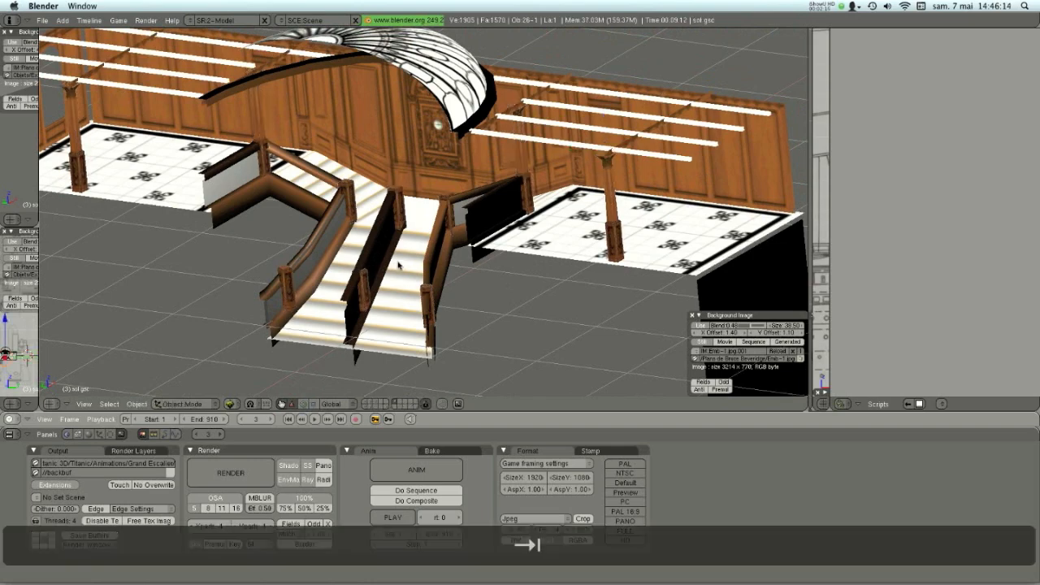
key("Tab")
scroll(404, 263, "up", 2)
middle_click_drag(404, 262, 420, 319)
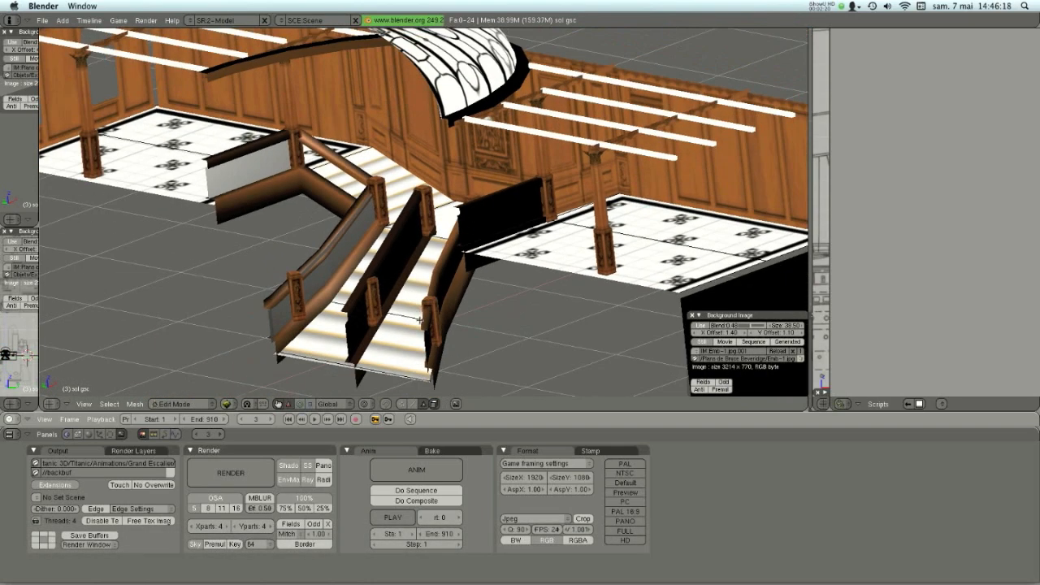
key("Tab")
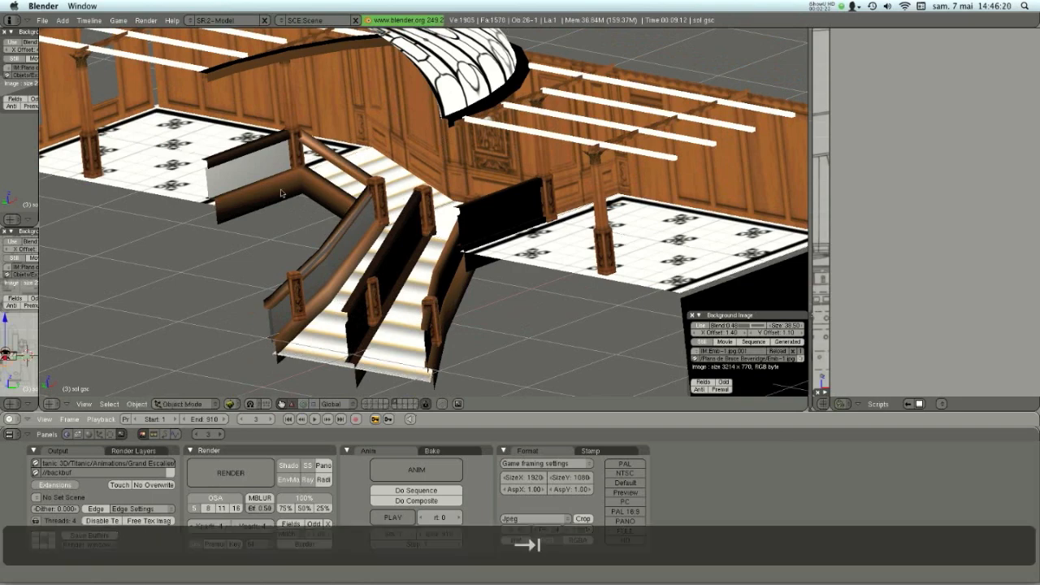
- Clear the view clipping from the top view to show the complete staircase model
scroll(359, 213, "down", 4)
scroll(358, 226, "up", 2)
key("KP_7")
scroll(358, 225, "down", 2)
key("alt+b")
middle_click_drag(383, 171, 409, 238, "shift")
scroll(448, 281, "up", 3)
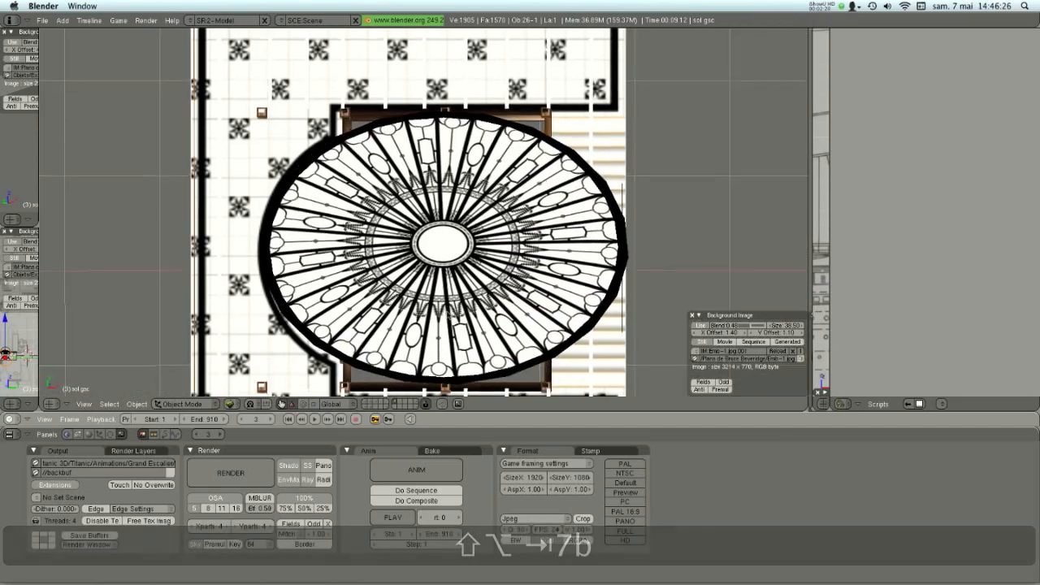
- Examine the complete textured model, including the dome, ceiling beams, columns and walls, from several sides
middle_click_drag(449, 324, 429, 342)
middle_click_drag(438, 249, 481, 242)
scroll(481, 242, "up", 2)
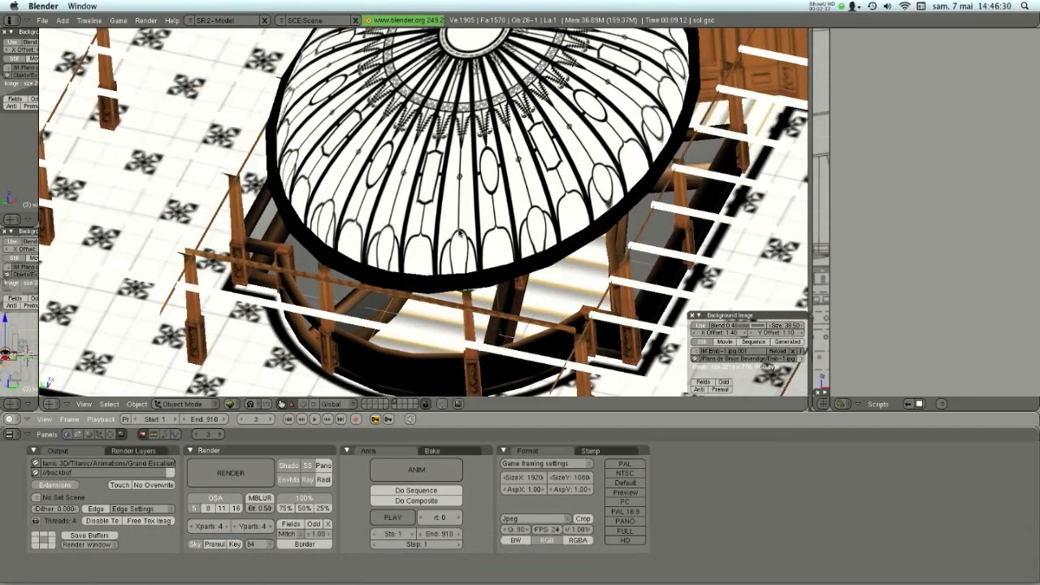
scroll(502, 199, "down", 3)
middle_click_drag(502, 199, 394, 198)
scroll(457, 237, "down", 2)
scroll(395, 240, "down", 1)
scroll(393, 198, "down", 1)
scroll(393, 198, "down", 1)
scroll(403, 242, "up", 3)
middle_click_drag(403, 245, 519, 171)
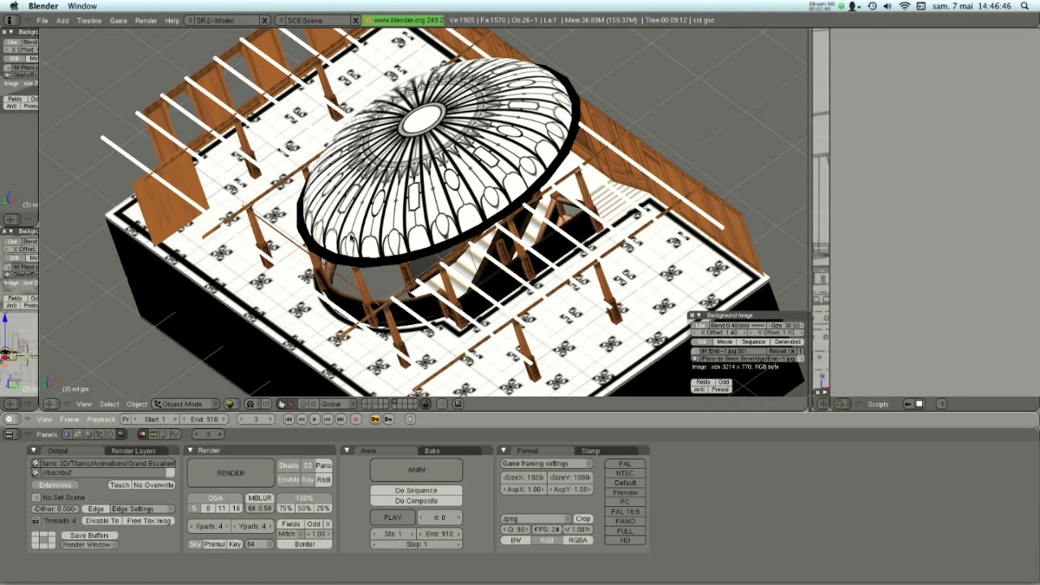
middle_click_drag(511, 166, 311, 216)
middle_click_drag(493, 220, 324, 246)
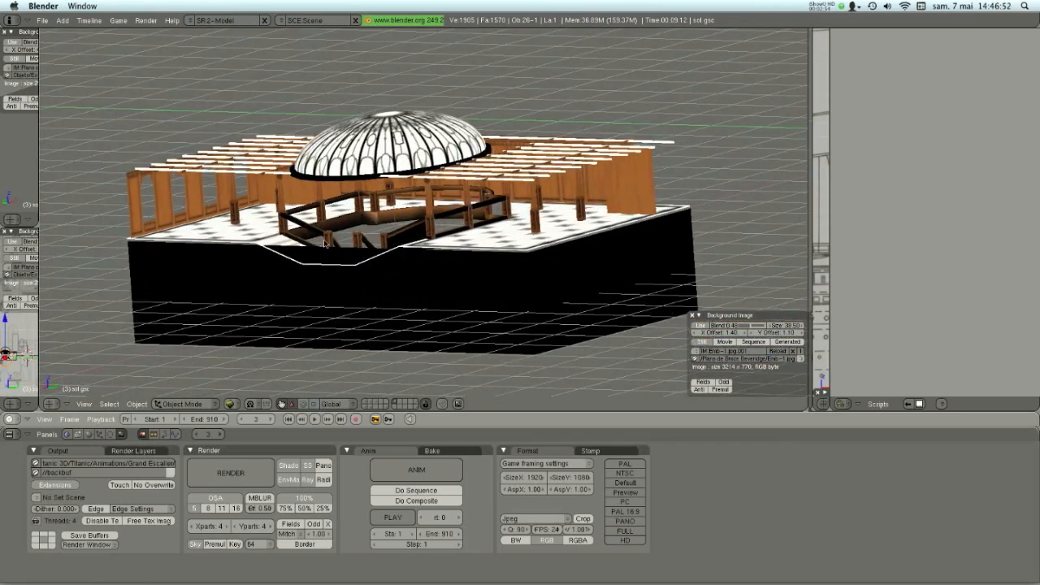
scroll(325, 239, "up", 3)
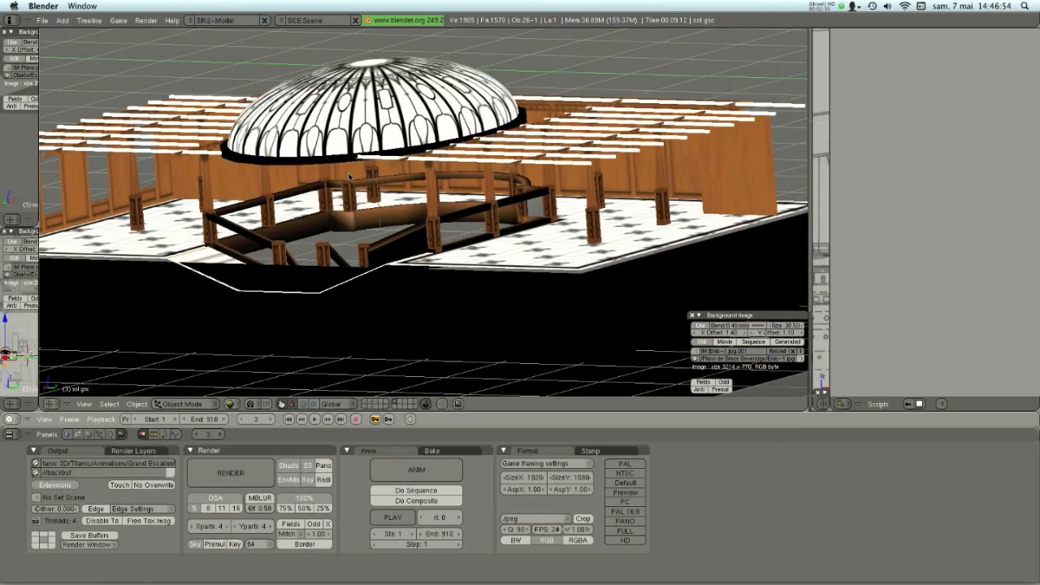
- Open the Grand Escalier texture folder, found under Textures and UV MAPS in the Titanic folder, in a Finder window
mouse_move(460, 580)
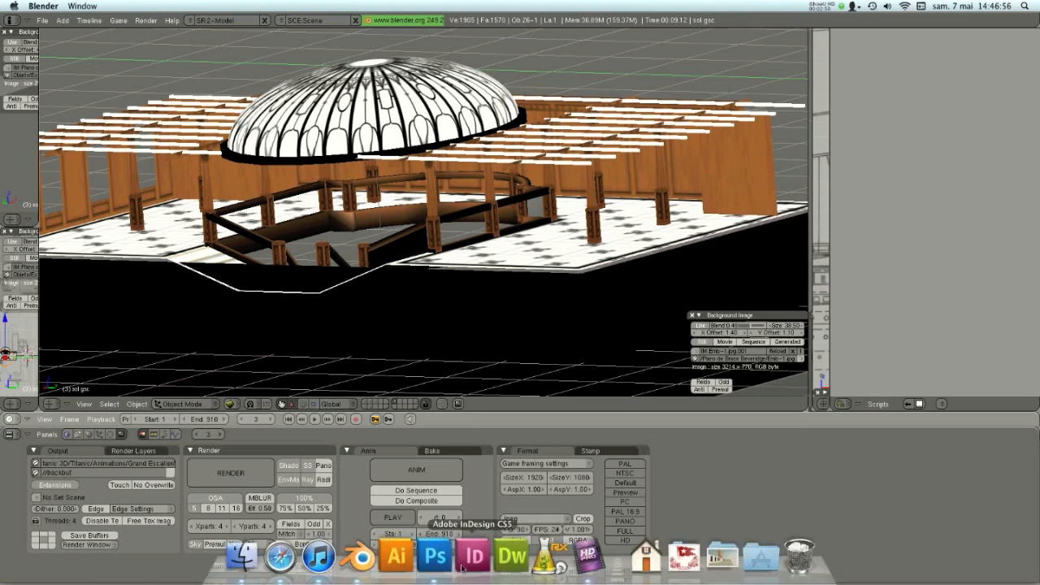
left_click(724, 559)
left_click(859, 407)
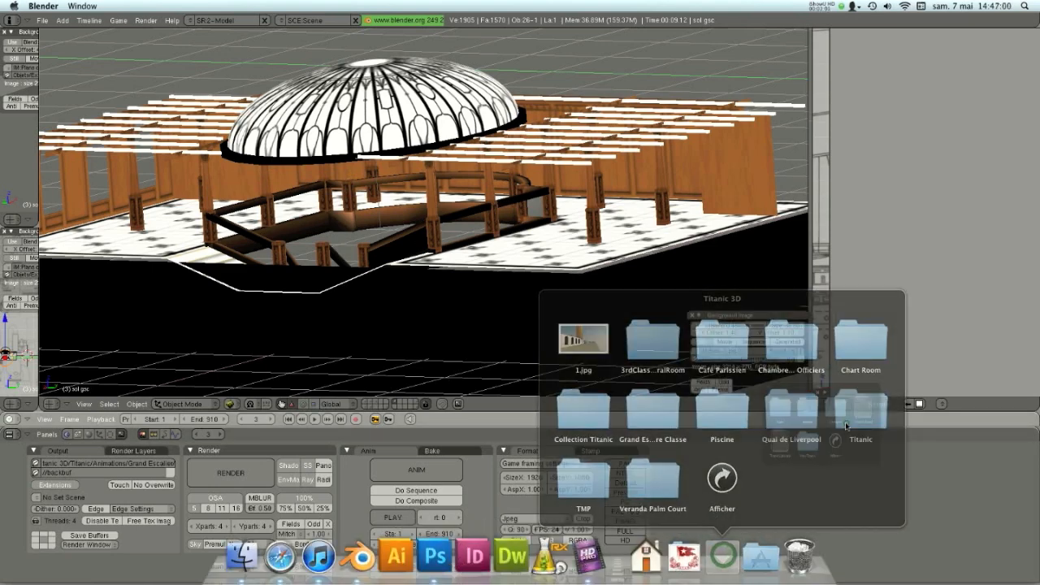
left_click(756, 411)
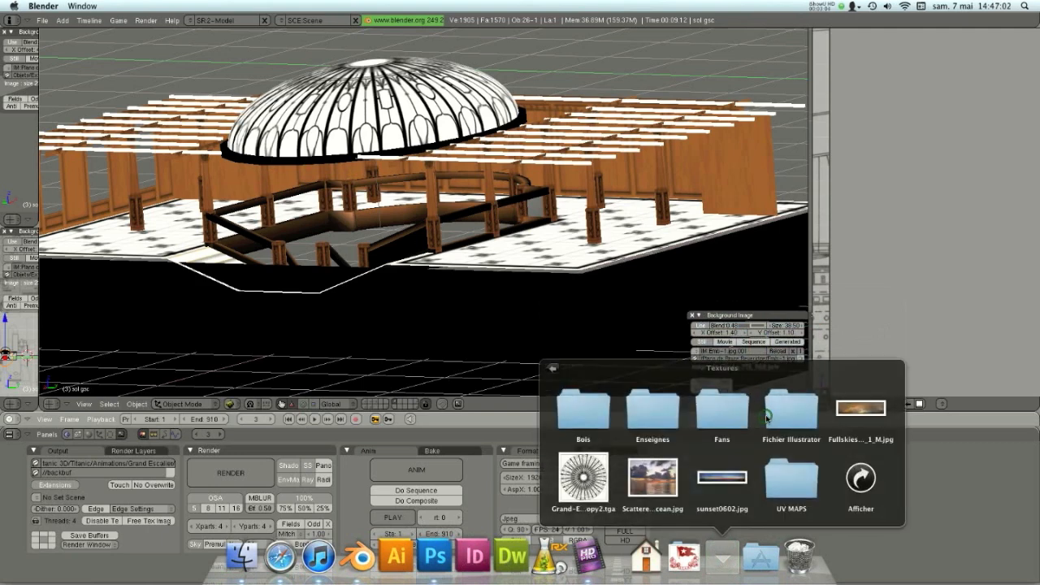
left_click(781, 412)
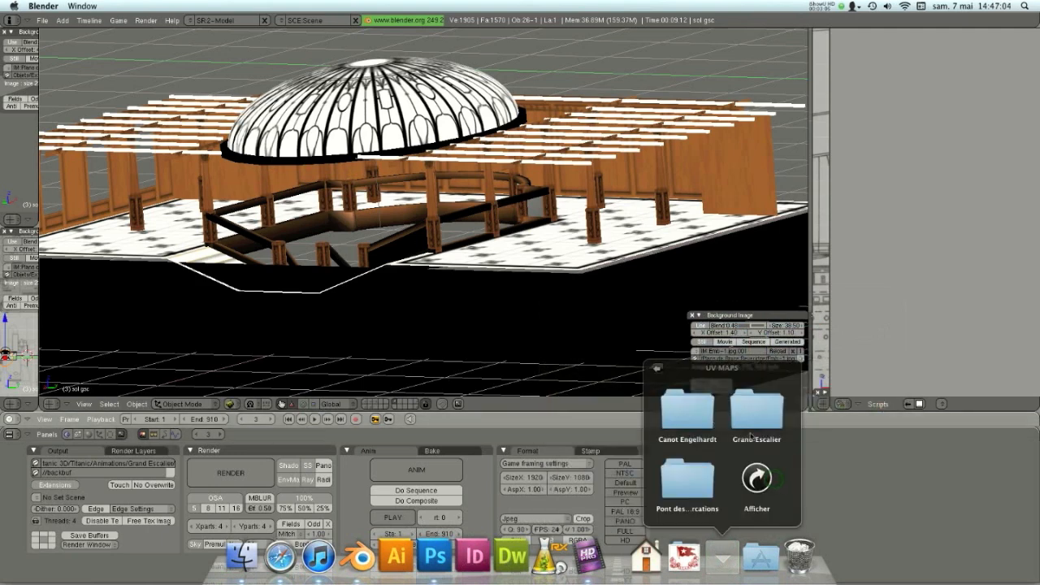
left_click(760, 410)
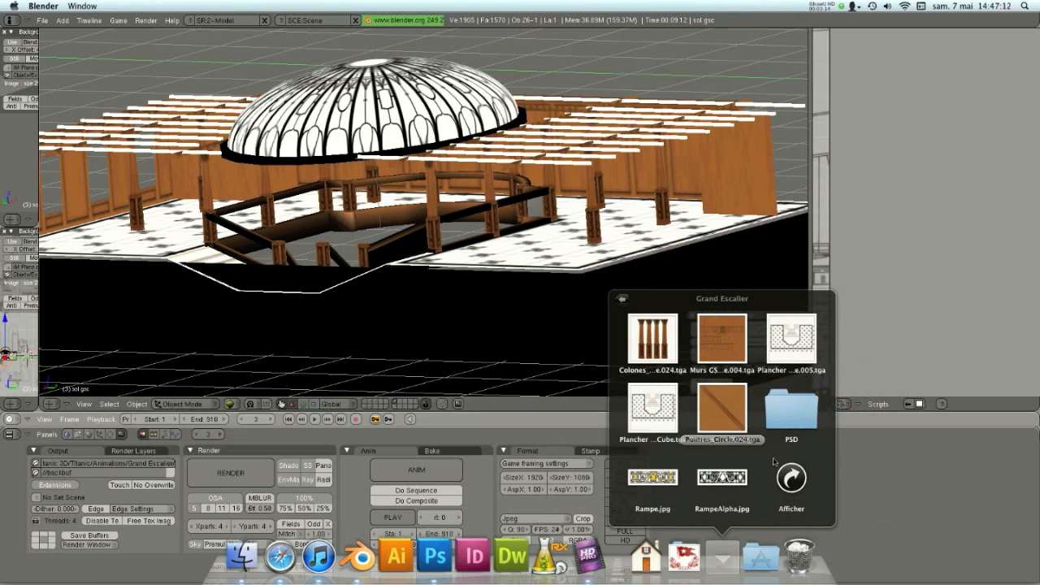
left_click(788, 481)
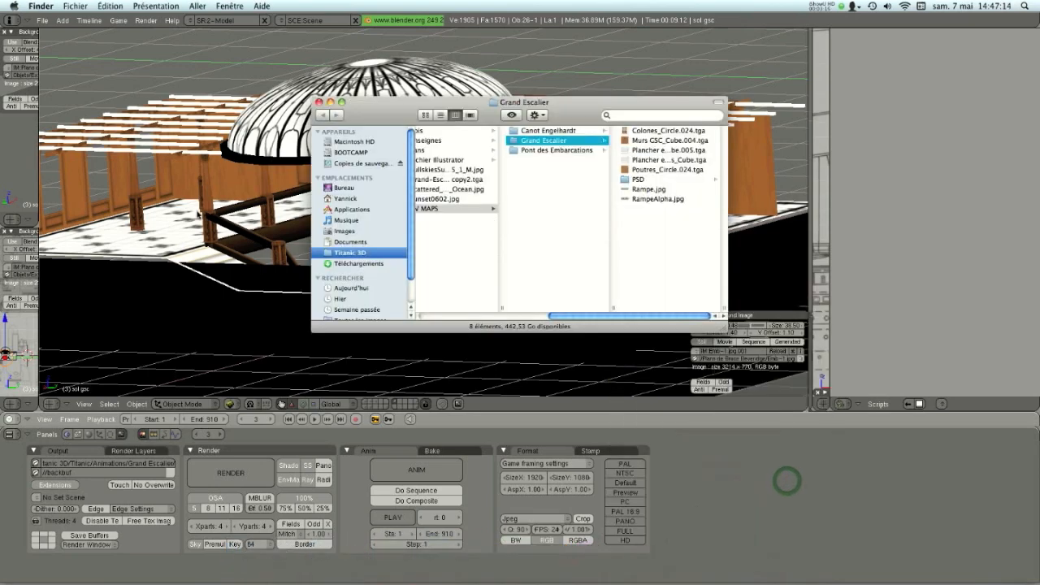
- Back in Blender, set the viewport to untextured shaded display and clip the top view to the area around the dome
left_click(203, 219)
middle_click_drag(486, 235, 626, 245)
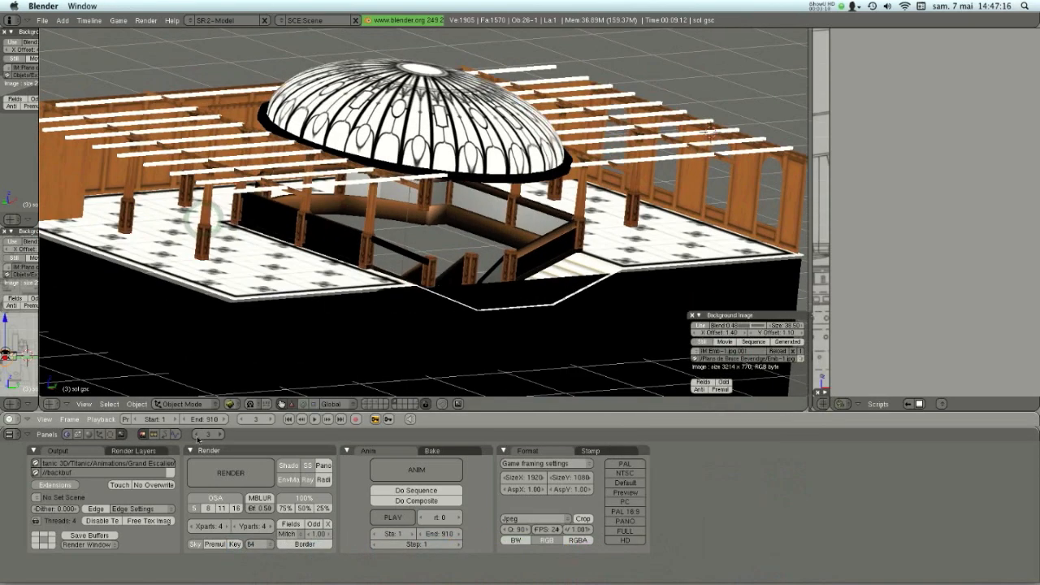
left_click(232, 403)
left_click(242, 372)
middle_click_drag(244, 366, 386, 281)
key("7")
key("alt+b")
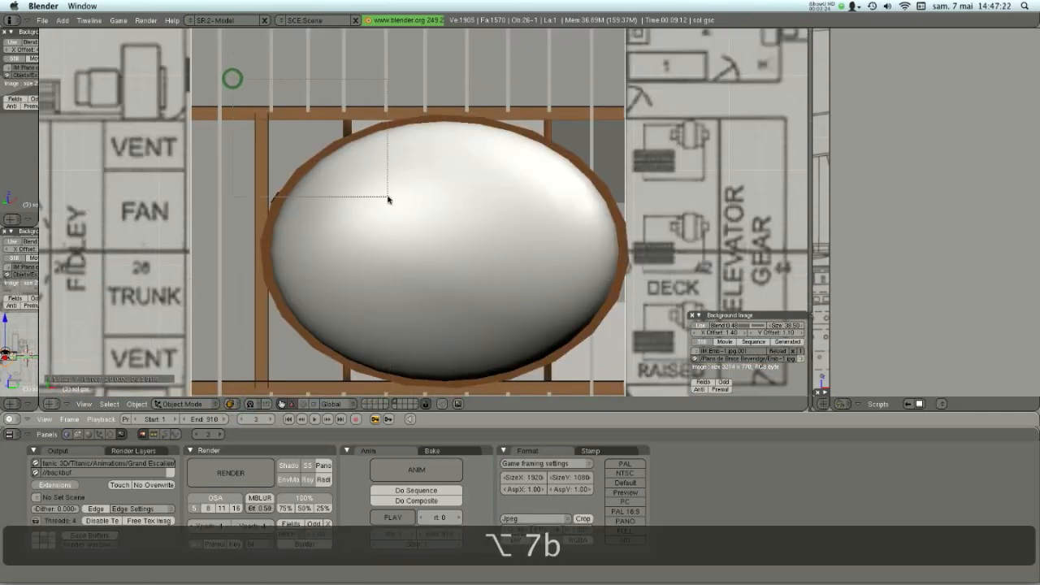
left_click_drag(233, 79, 685, 403)
middle_click_drag(531, 314, 450, 114)
middle_click_drag(507, 136, 447, 109)
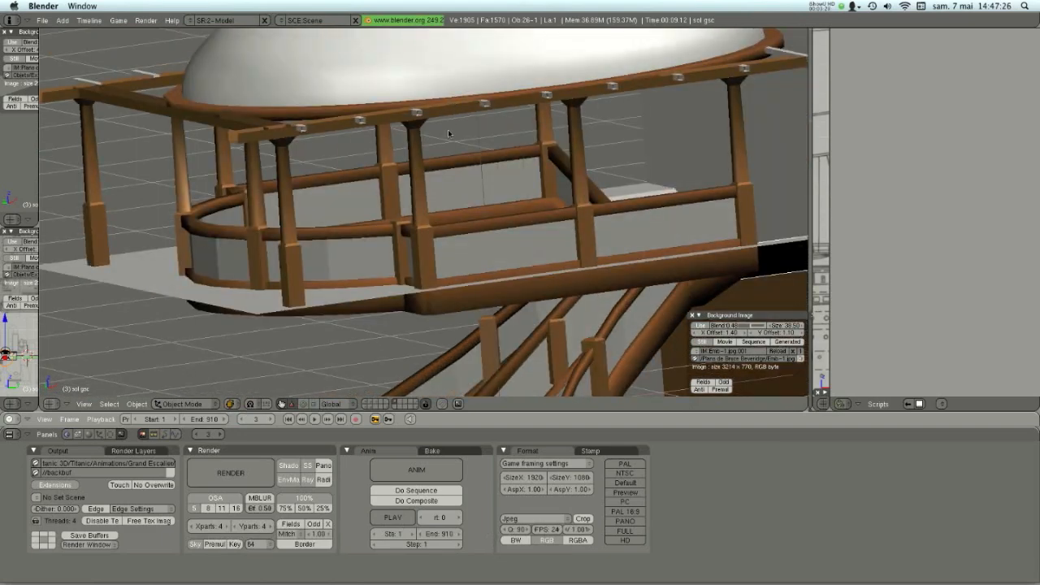
- Select the flat railing panel between two posts beside the staircase opening
right_click(538, 241)
middle_click_drag(540, 242, 407, 244)
scroll(100, 235, "up", 1)
middle_click_drag(110, 233, 395, 226, "shift")
scroll(398, 231, "up", 2)
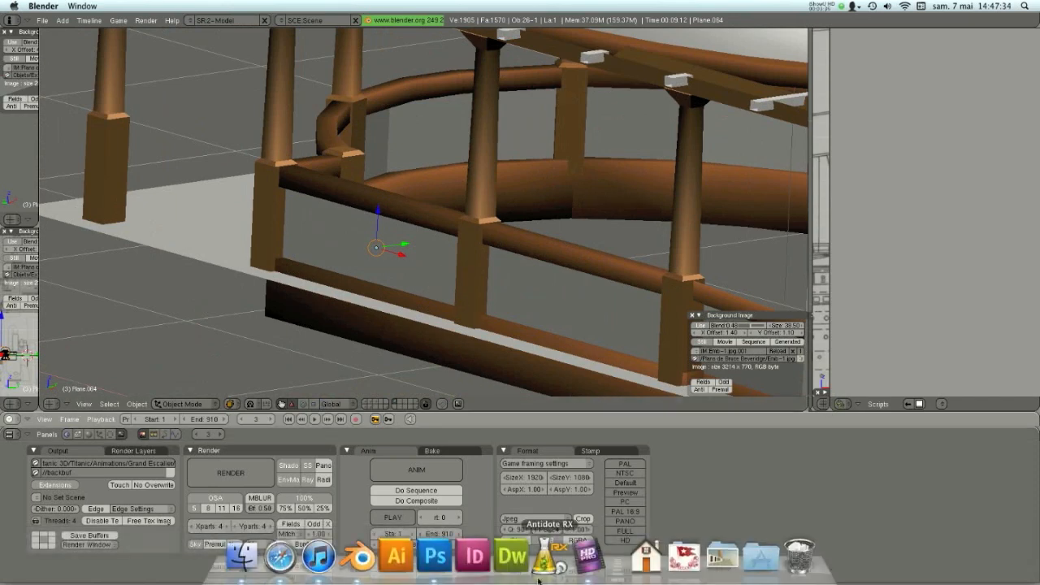
- Show the railing panel's material and compare its Rampe.jpg and RampeAlpha.jpg image textures
key("F5")
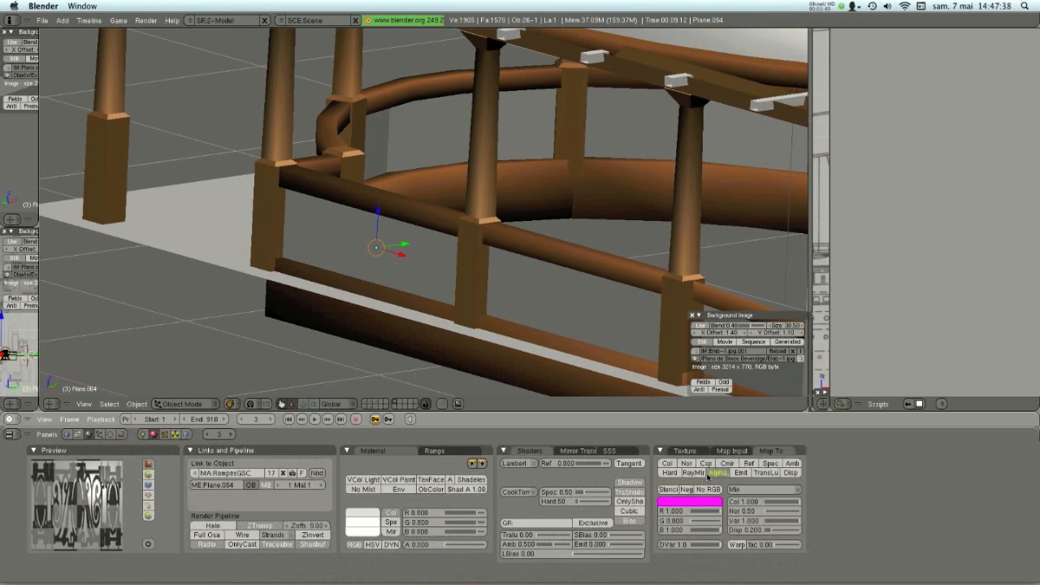
left_click(710, 473)
left_click(710, 474)
left_click(163, 434)
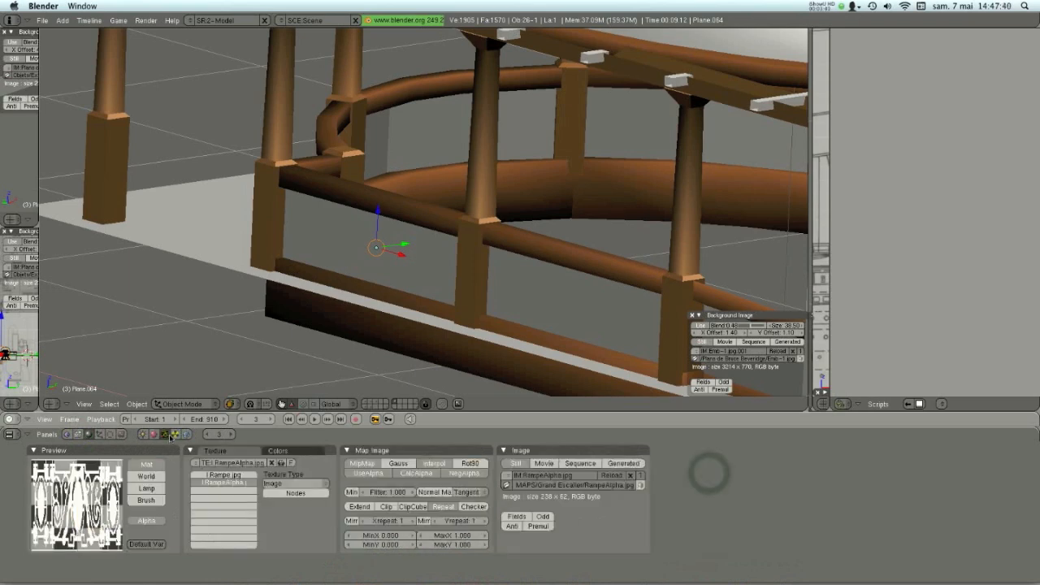
left_click(237, 476)
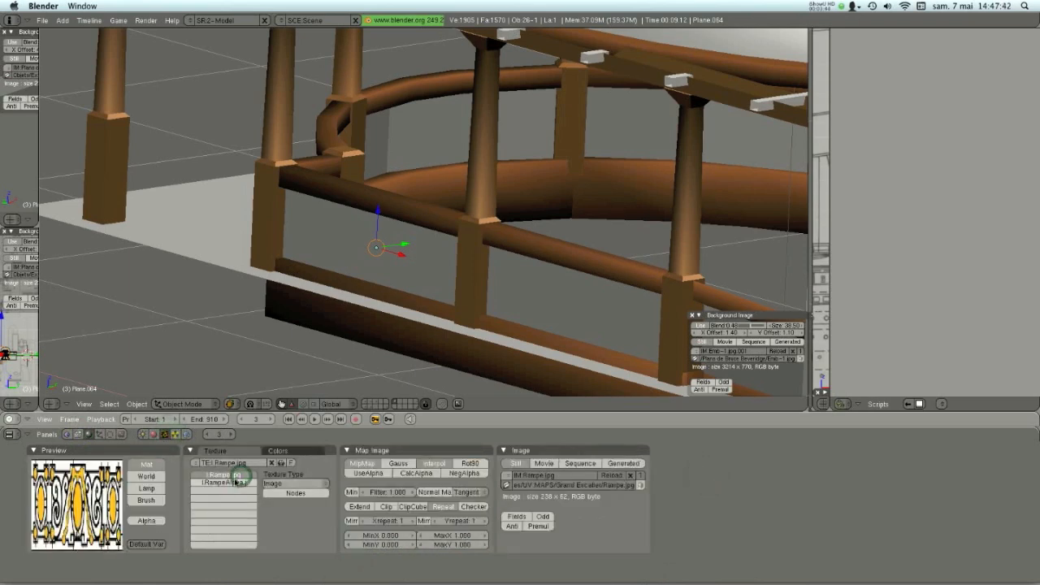
left_click(235, 482)
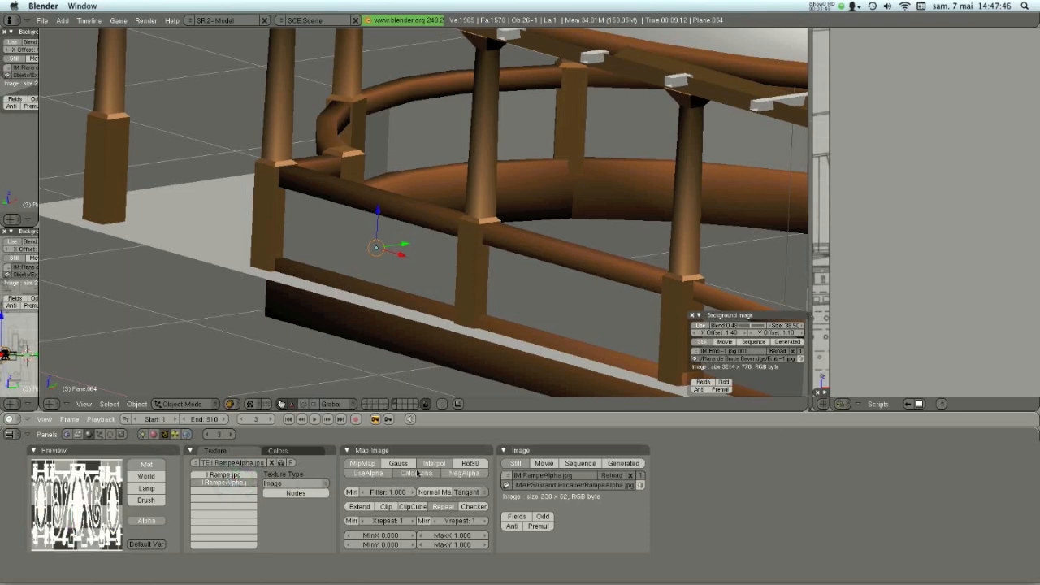
- Toggle the alpha options of the RampeAlpha.jpg texture and set the Alpha mapping in the railing material
left_click(448, 472)
left_click(448, 472)
left_click(362, 471)
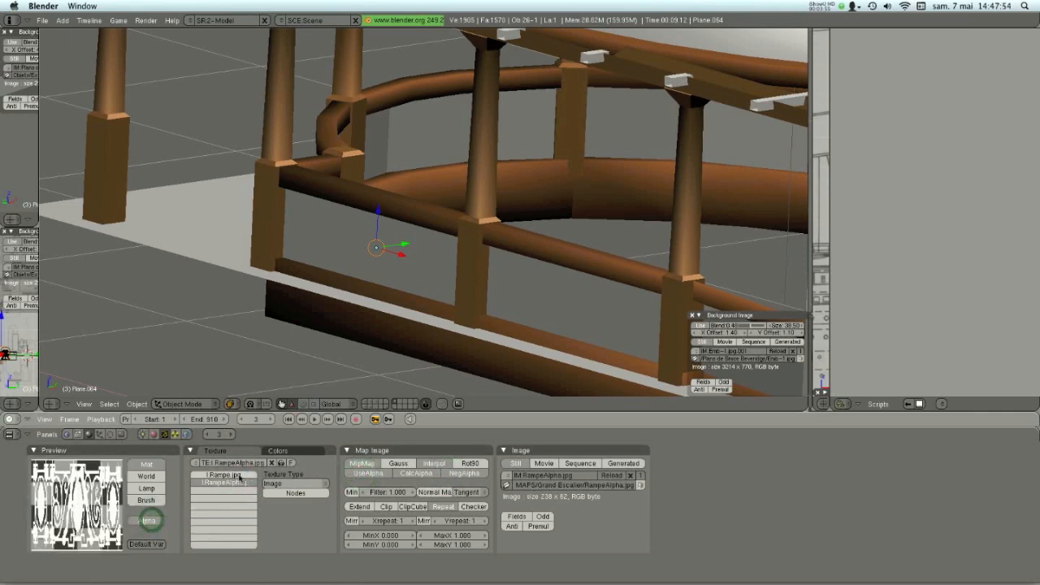
left_click(236, 474)
left_click(153, 434)
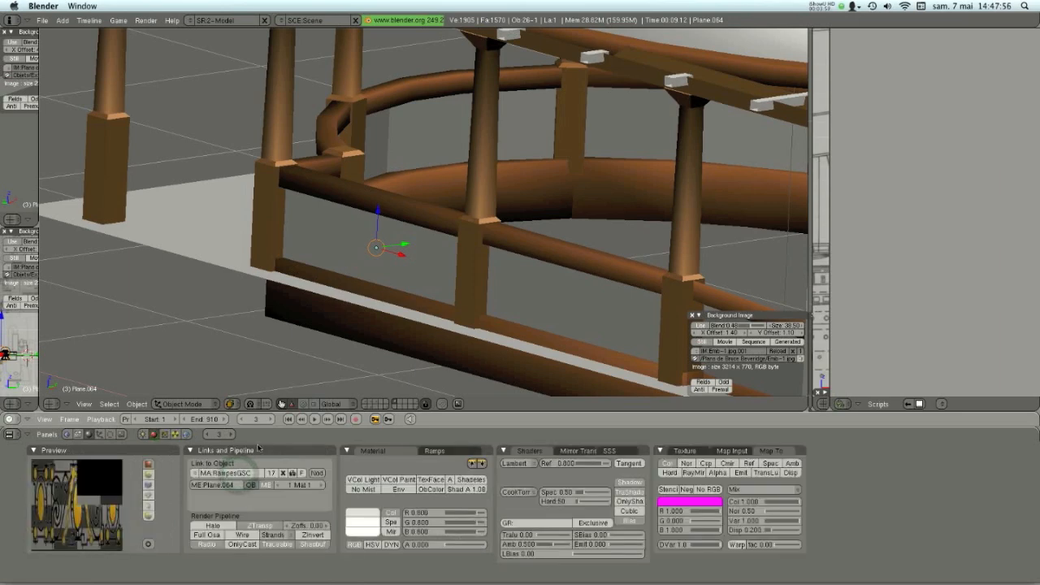
left_click(717, 471)
mouse_move(475, 581)
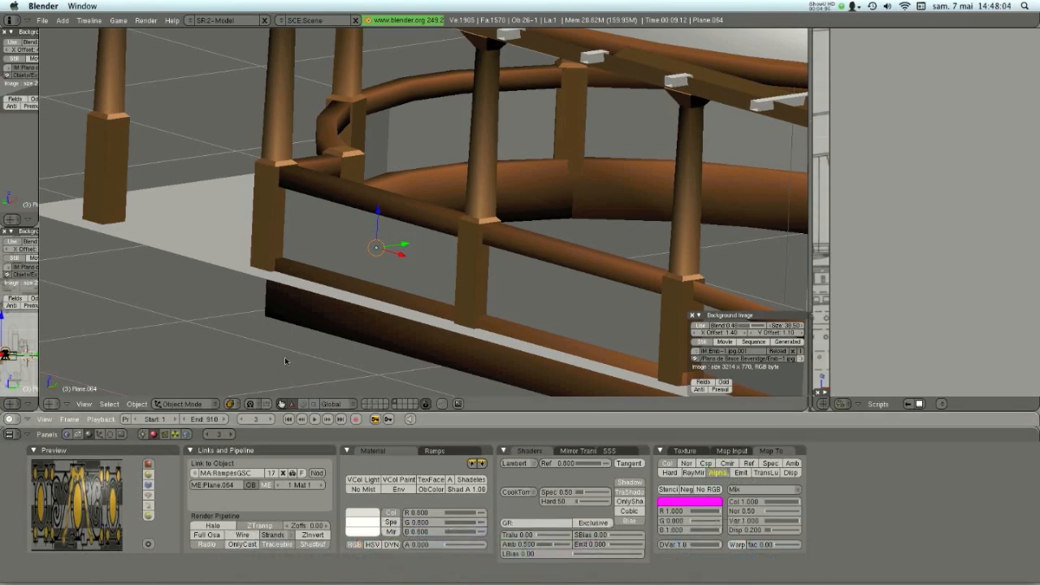
- Switch to the Grand Escalier folder in Finder and preview Colones_Circle.024.tga and Murs GSC_Cube.004.tga
key("F9")
left_click(559, 310)
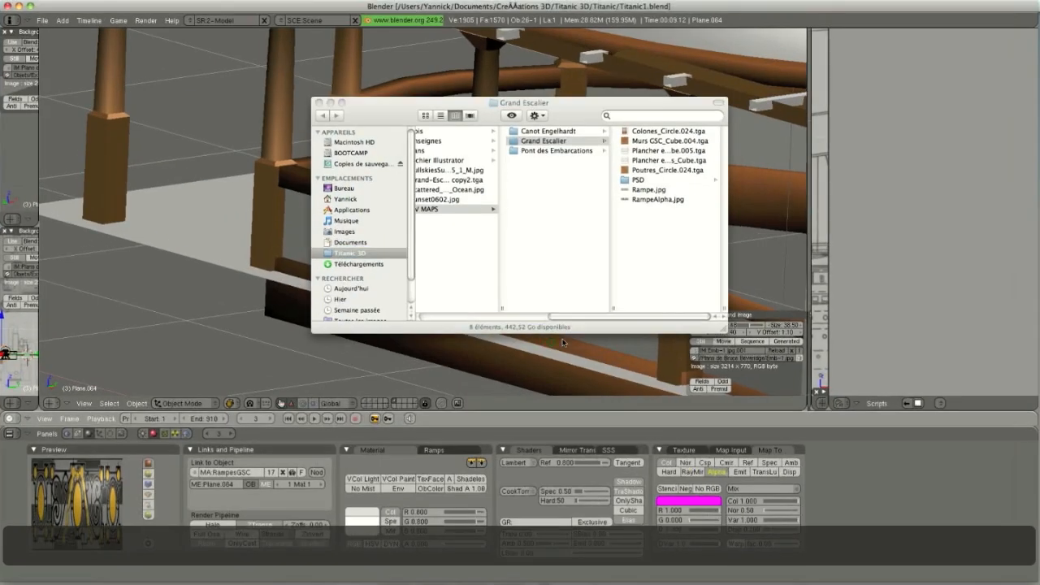
left_click(667, 130)
key("space")
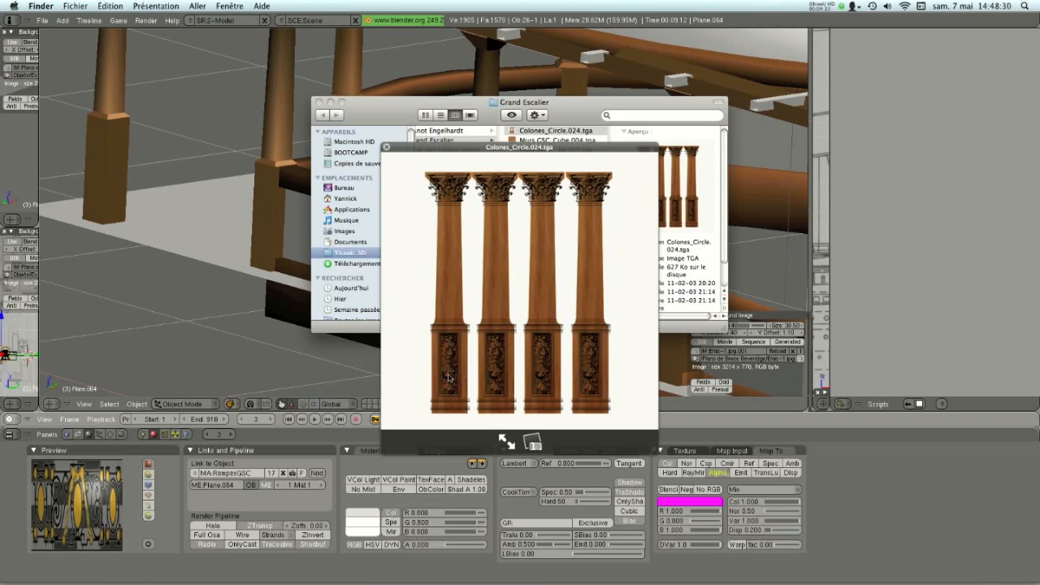
key("space")
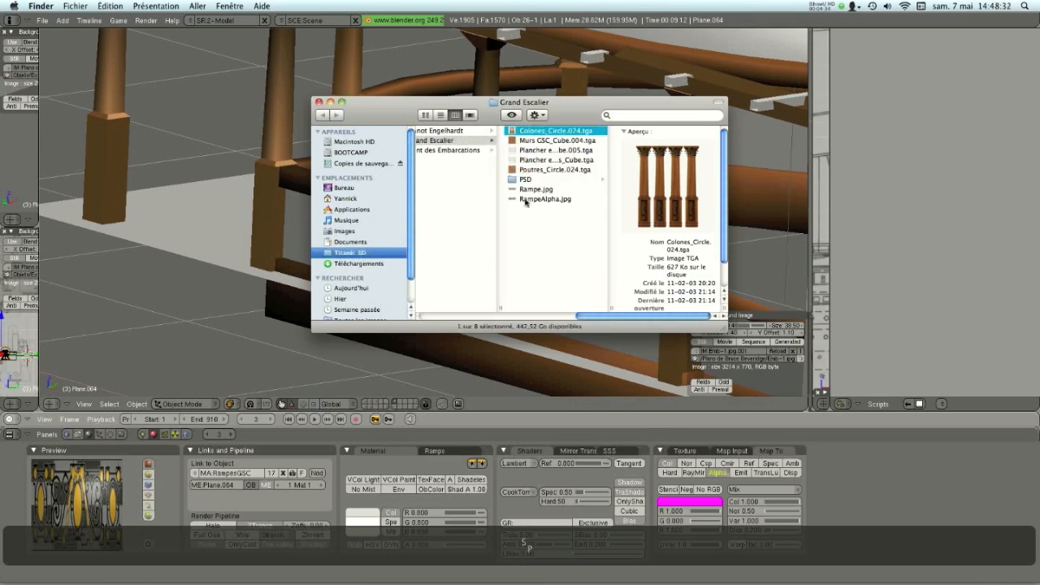
left_click(554, 140)
key("space")
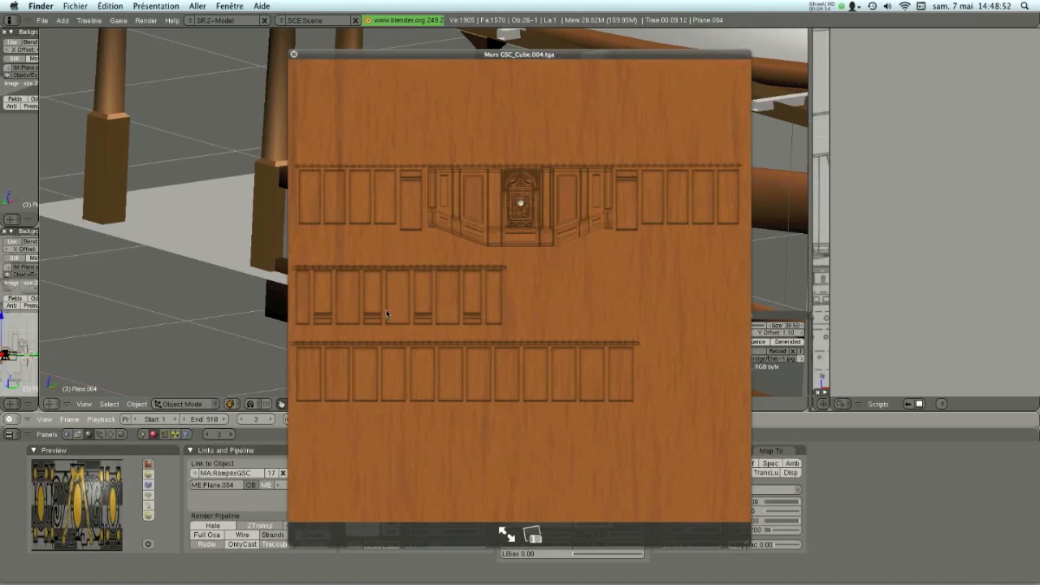
key("space")
- Preview the railing images Rampe.jpg and RampeAlpha.jpg at an enlarged size
left_click(532, 189)
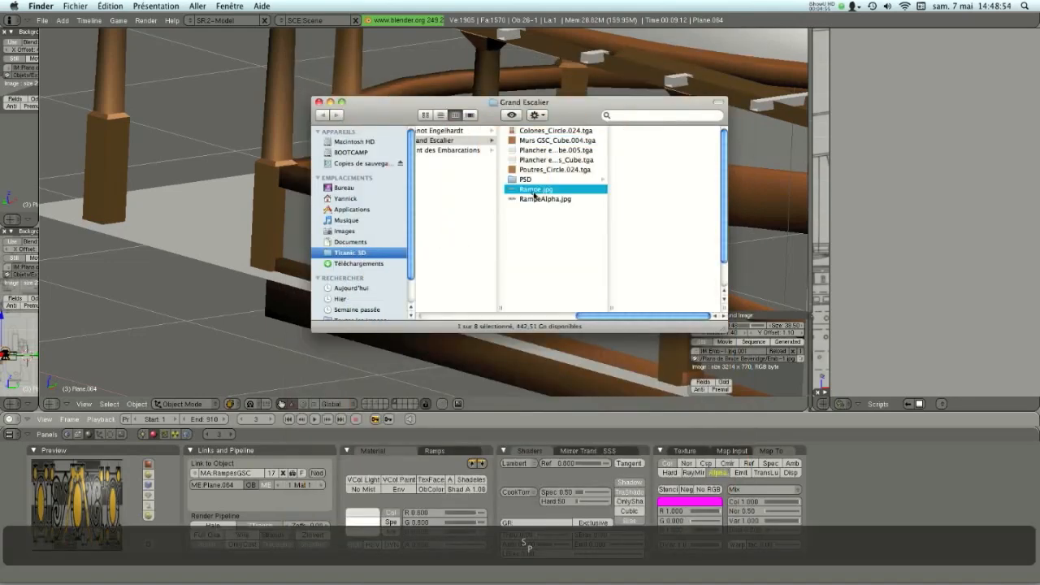
key("space")
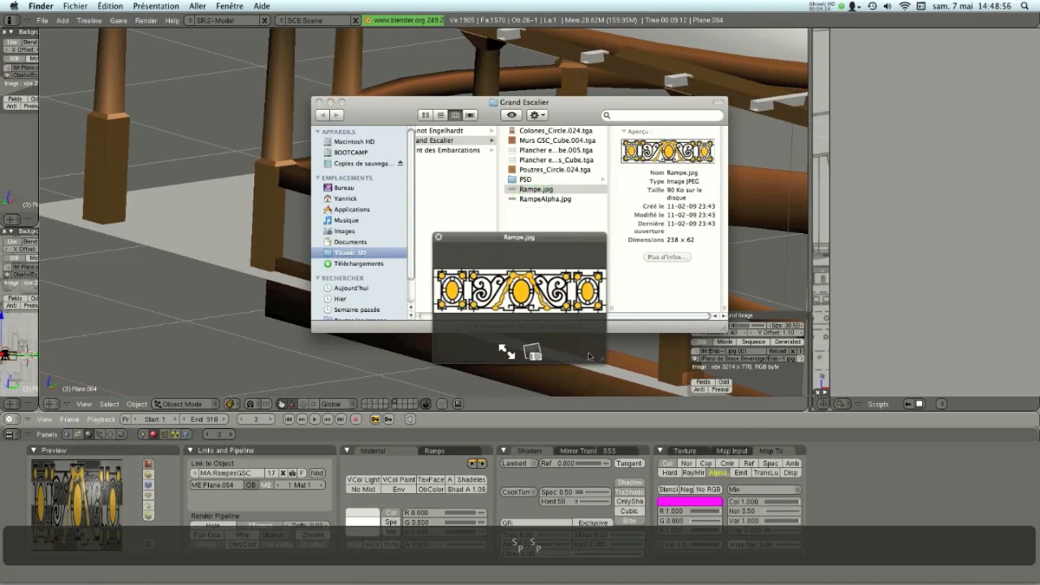
left_click_drag(598, 360, 755, 367)
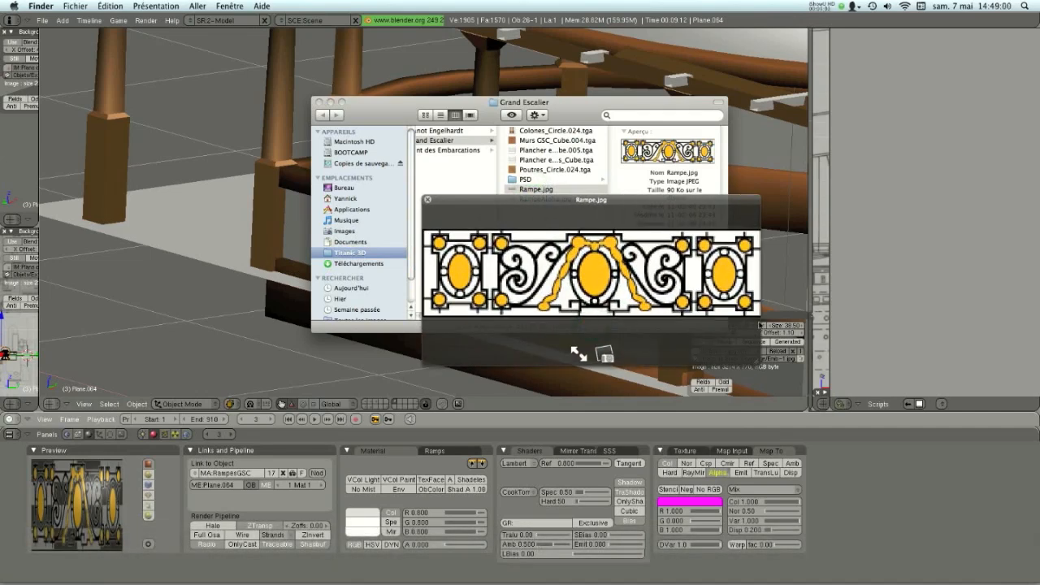
key("Down")
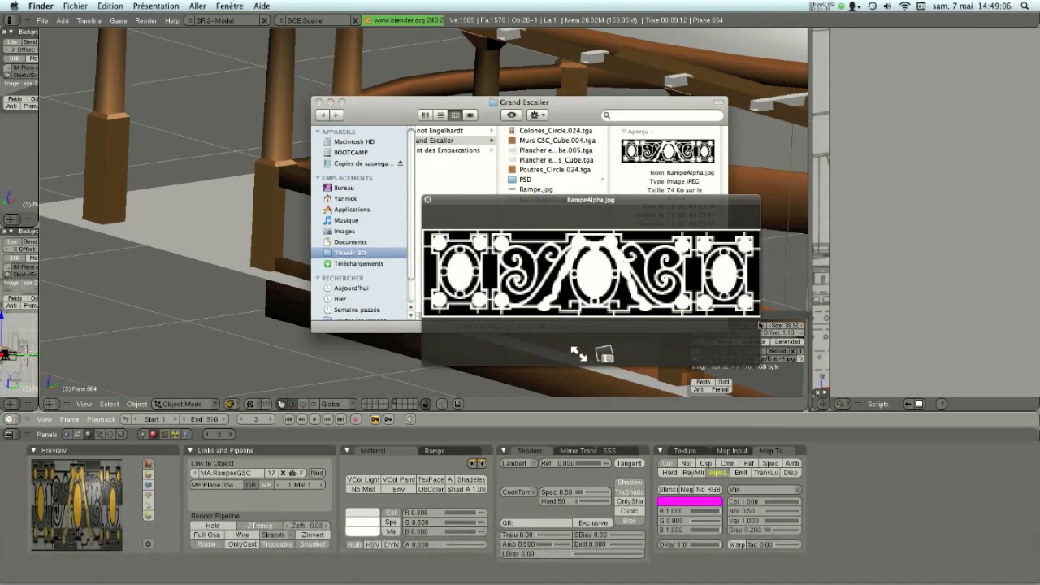
key("space")
- Open Murs GSC_Cube.004.psd from the PSD folder in Photoshop and examine the clock panel
left_click(539, 180)
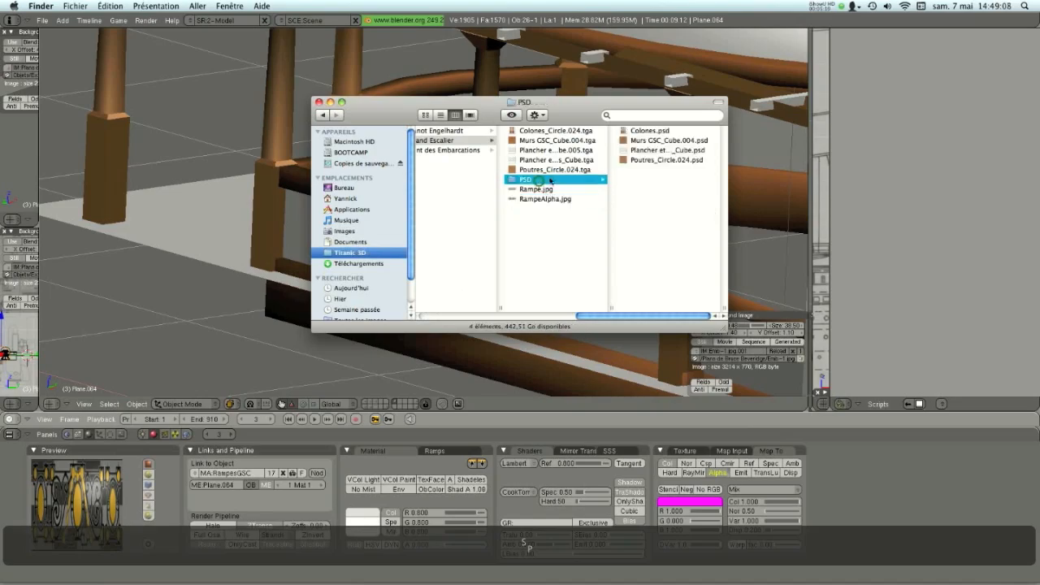
left_click(649, 140)
double_click(649, 140)
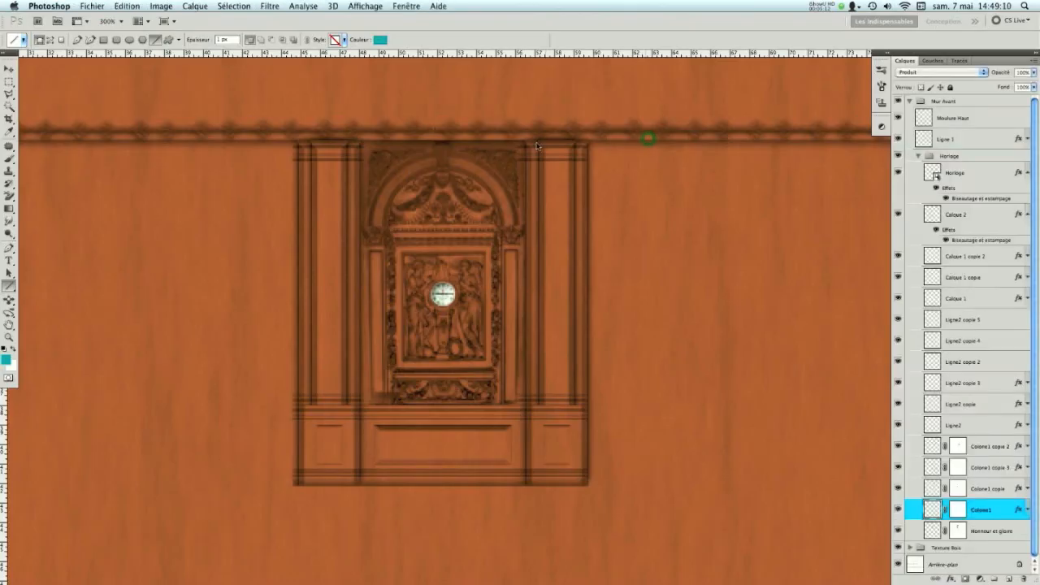
key("space")
key("space")
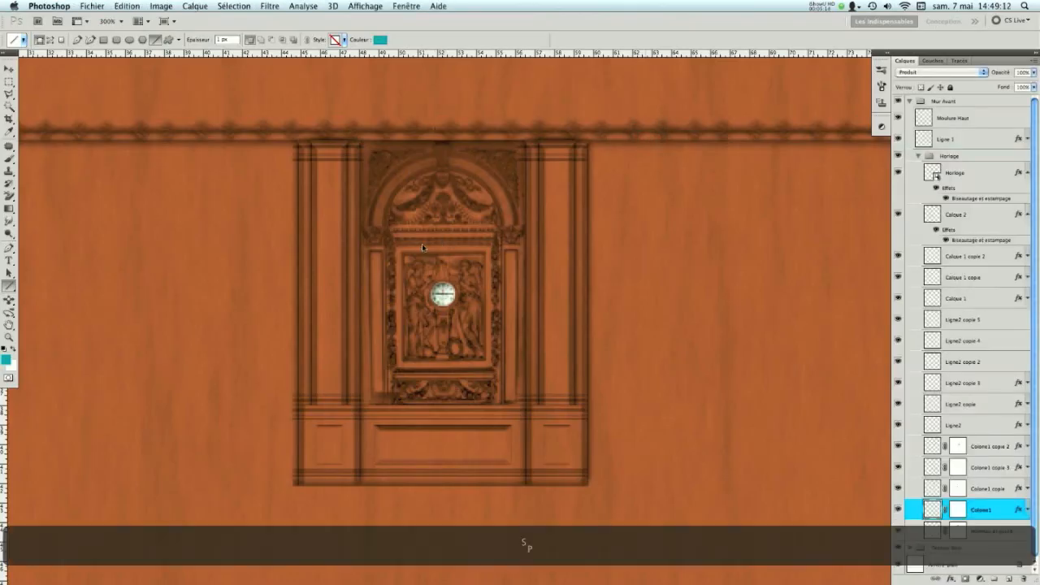
key("shift+space")
left_click_drag(406, 239, 439, 256)
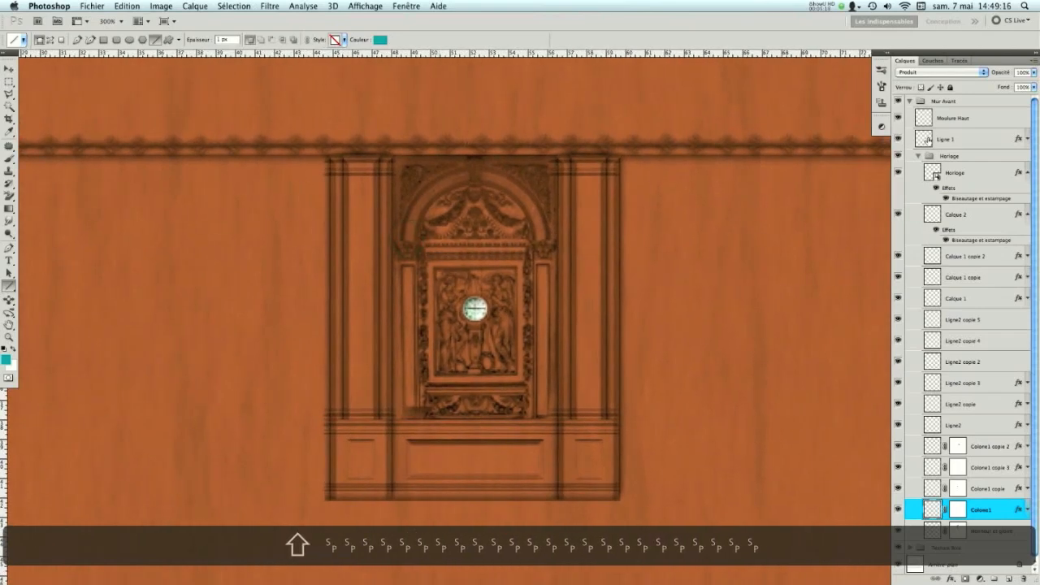
- Collapse the Mur Avant group and hide it together with Texture Bois to examine the wall's UV outlines
left_click(909, 100)
left_click_drag(897, 101, 898, 113)
scroll(636, 233, "down", 1, "alt")
scroll(635, 233, "down", 10, "alt")
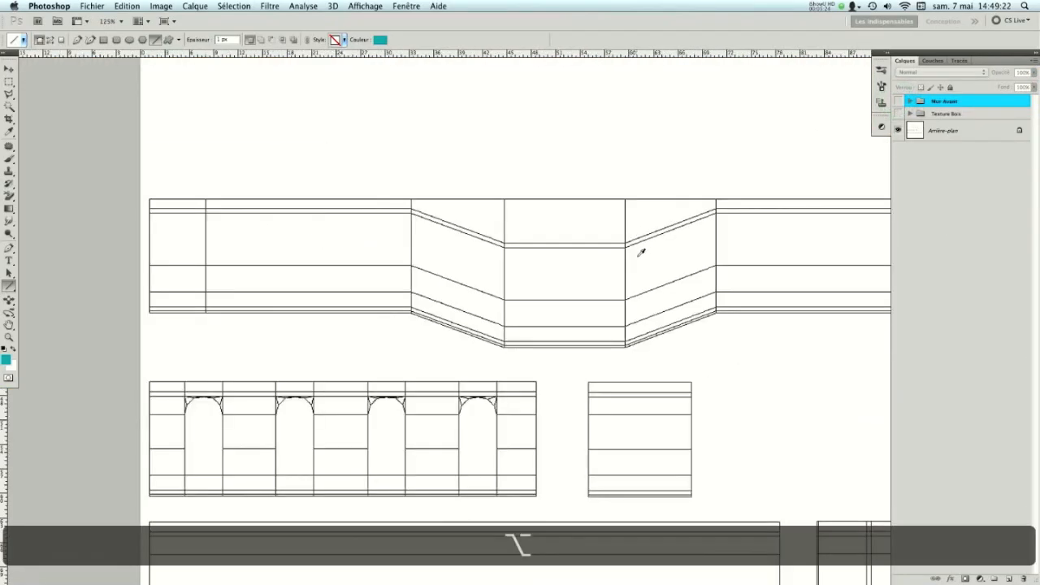
key("space")
left_click_drag(680, 354, 584, 308)
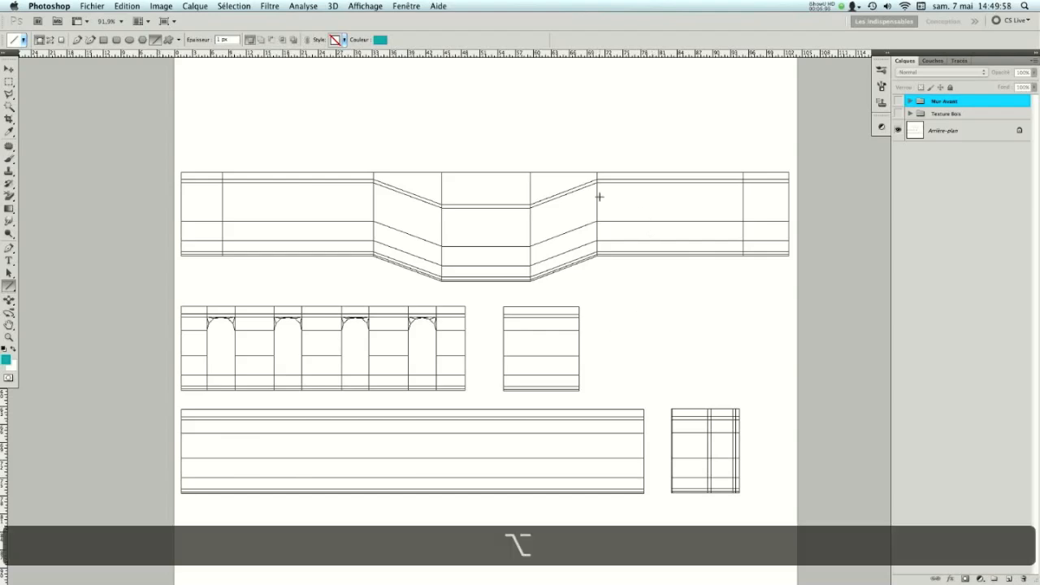
- Expand and show the Texture Bois group, toggling its wood colour, Teinte/Saturation 1 and Fibre layers to compare their effects
scroll(541, 208, "up", 2, "alt")
left_click(909, 115)
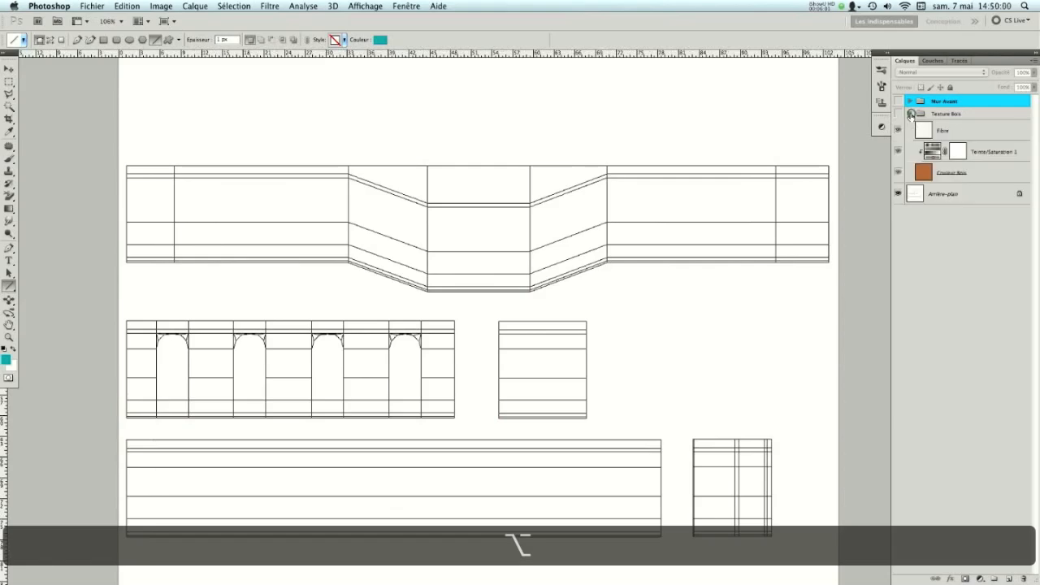
left_click(898, 114)
left_click_drag(897, 130, 898, 171)
left_click(899, 171)
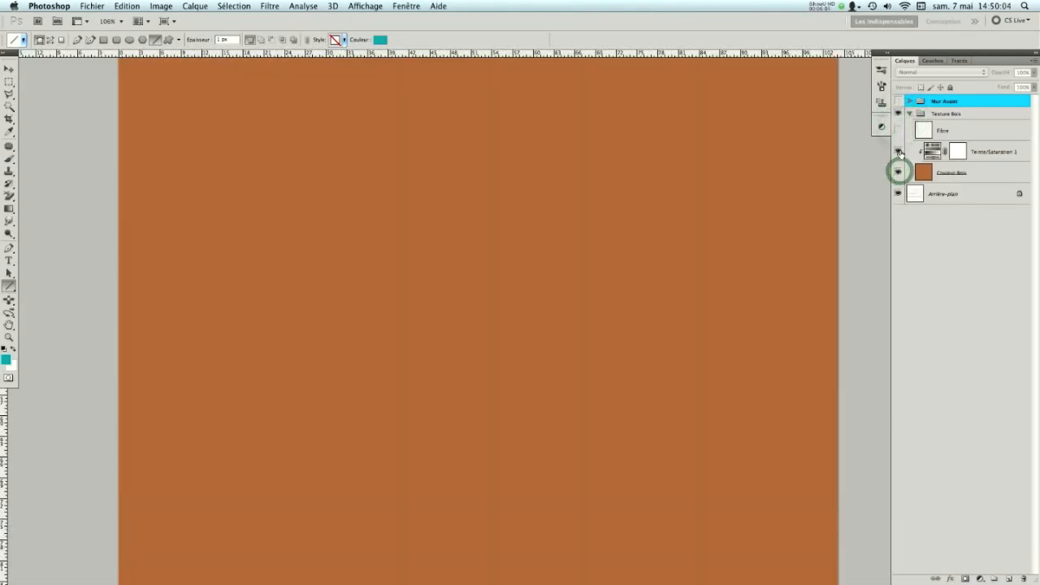
left_click(897, 151)
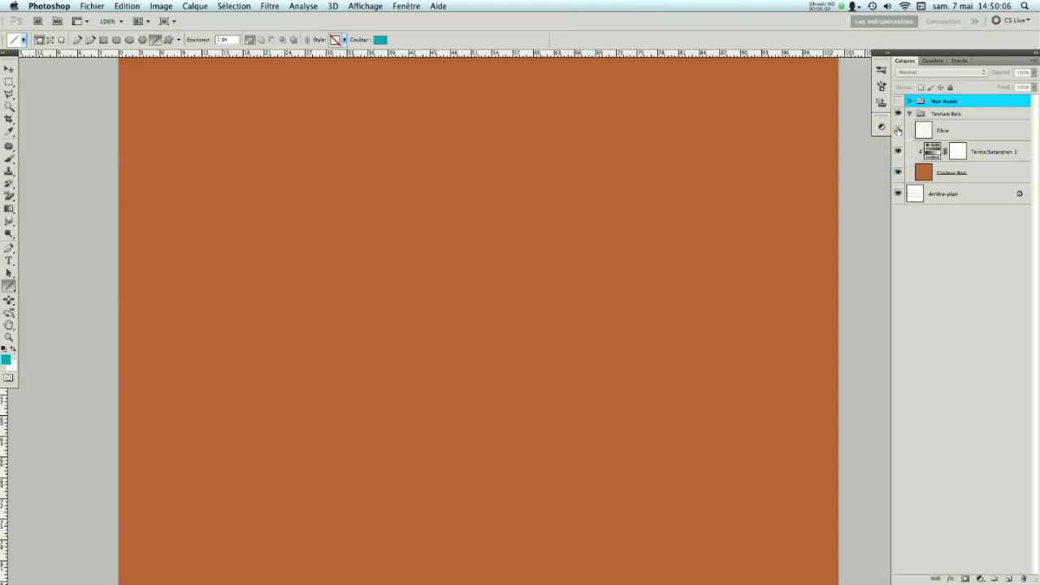
left_click(897, 130)
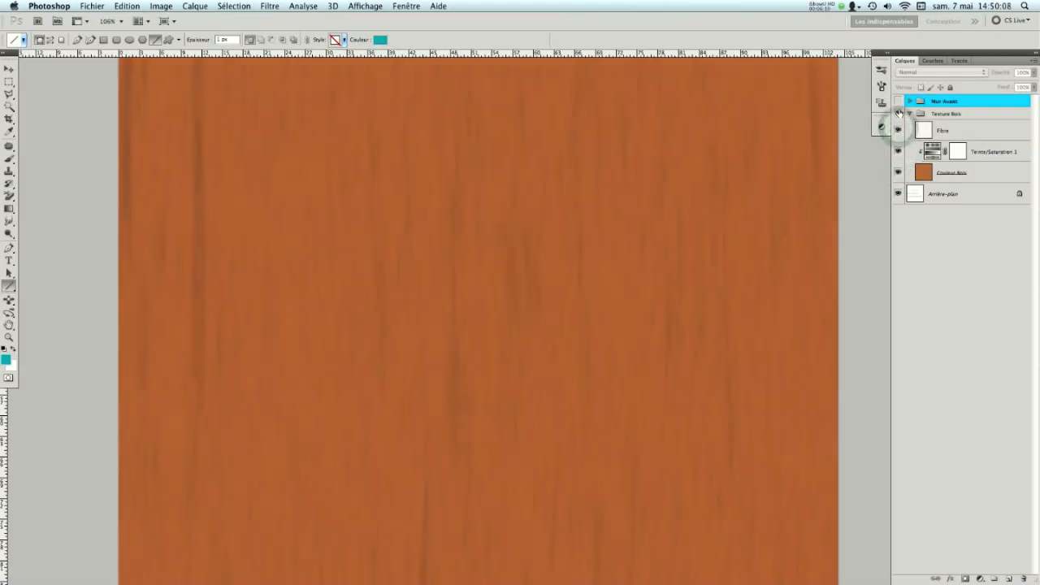
- Collapse the Texture Bois group, expand and show the Mur Avant group, and examine the clock panel up close
left_click(909, 113)
left_click(910, 101)
left_click(898, 101)
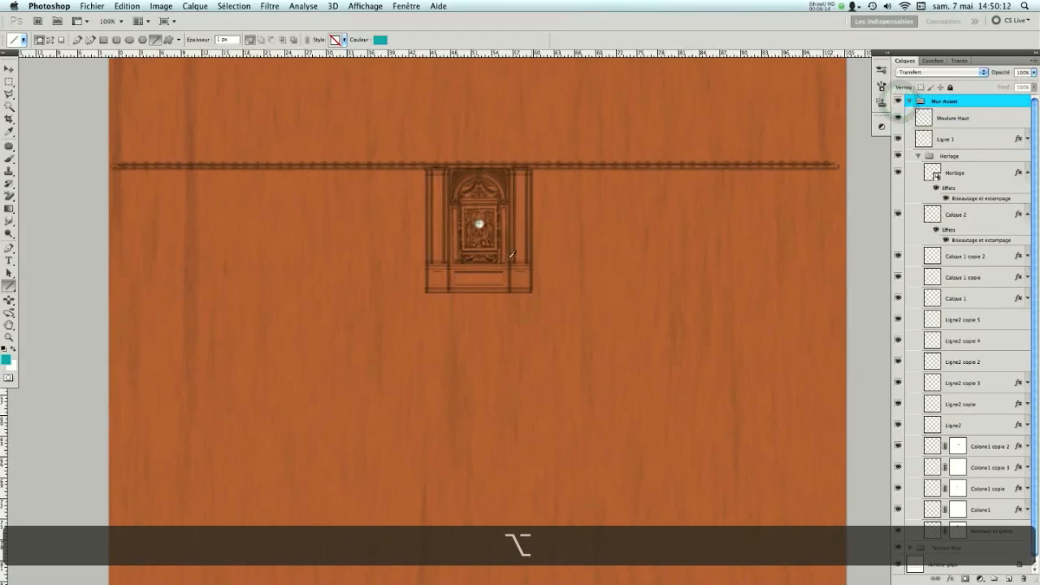
scroll(486, 246, "up", 3, "alt")
scroll(486, 247, "up", 5, "alt")
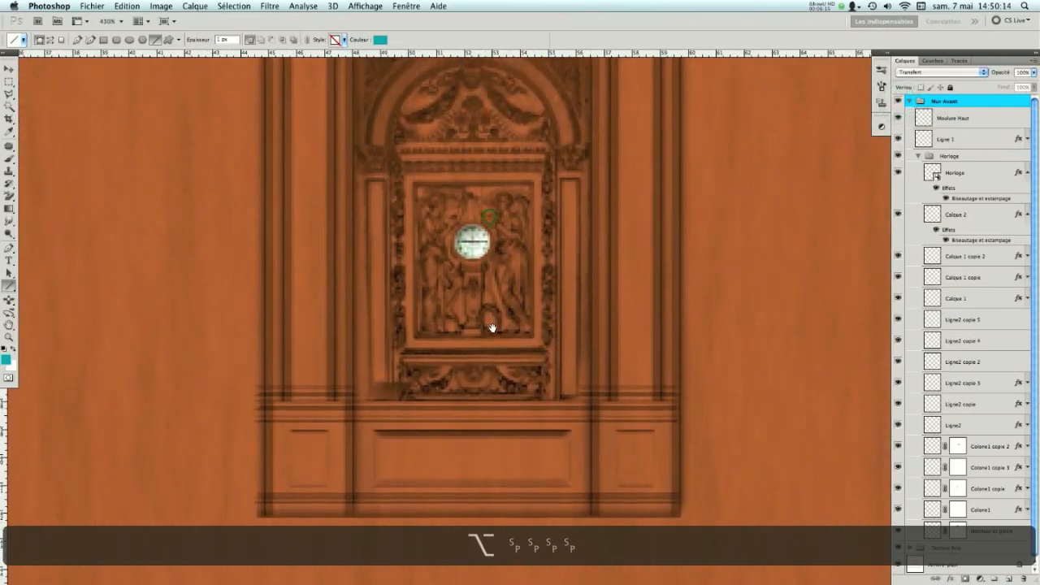
- Hide all layers inside the Mur Avant group except Honneur et gloire to isolate the carved clock surround
scroll(488, 217, "down", 7, "alt")
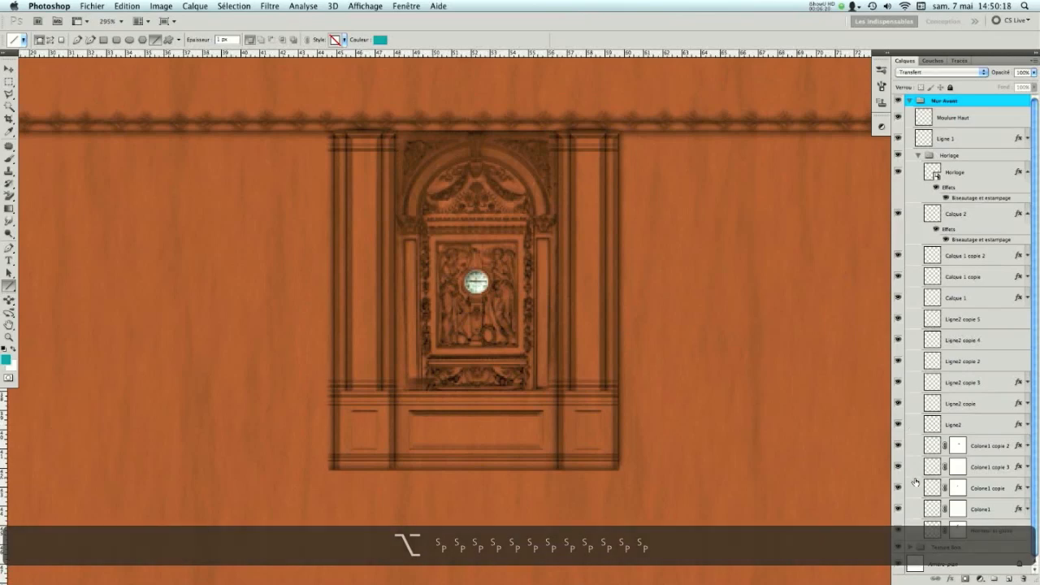
left_click_drag(898, 117, 897, 520)
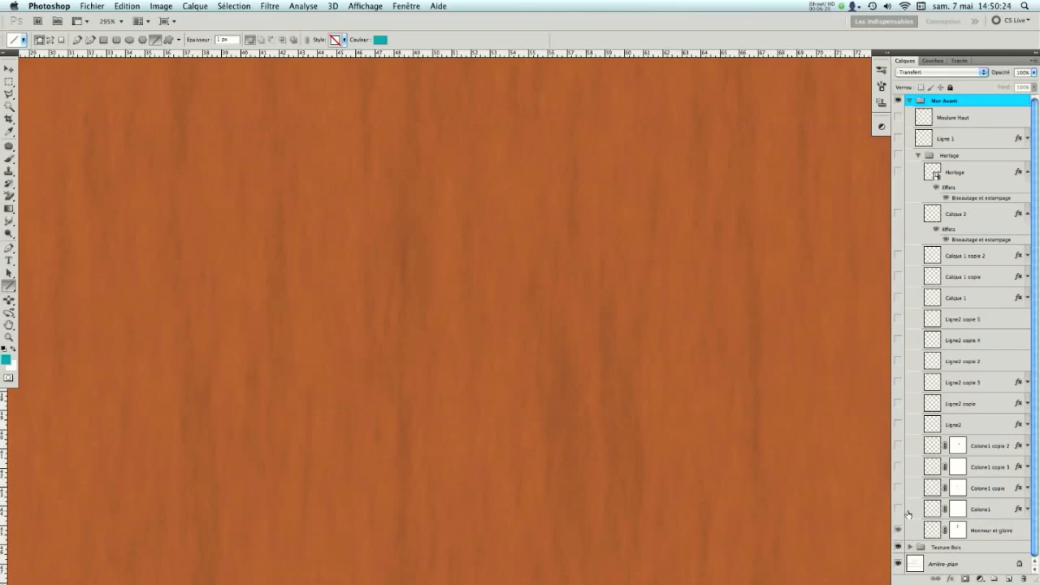
left_click(900, 529)
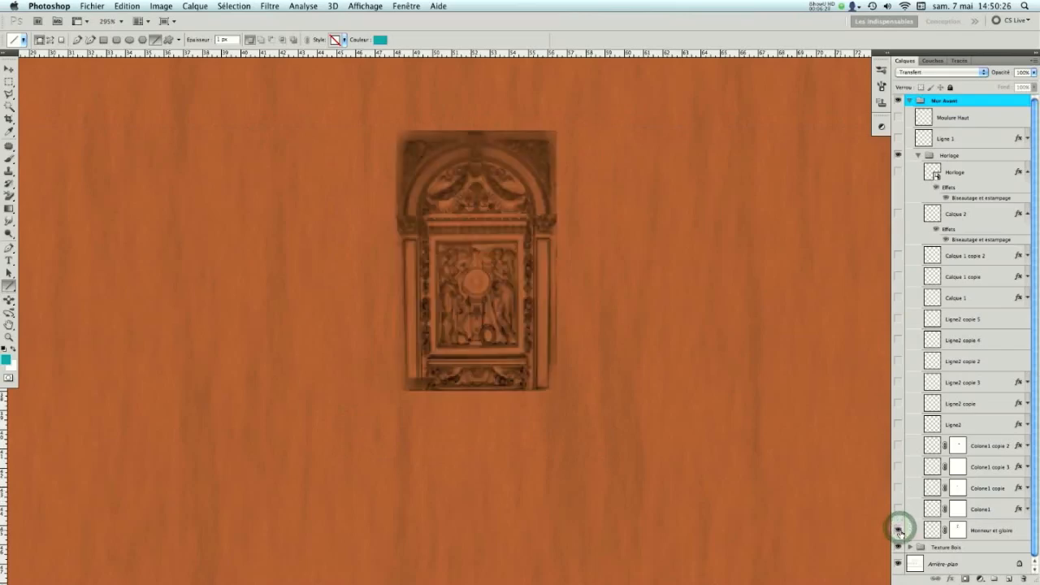
- Switch the Honneur et gloire layer's blend mode to Normal for comparison and set it back to Produit
left_click(1007, 530)
left_click(907, 71)
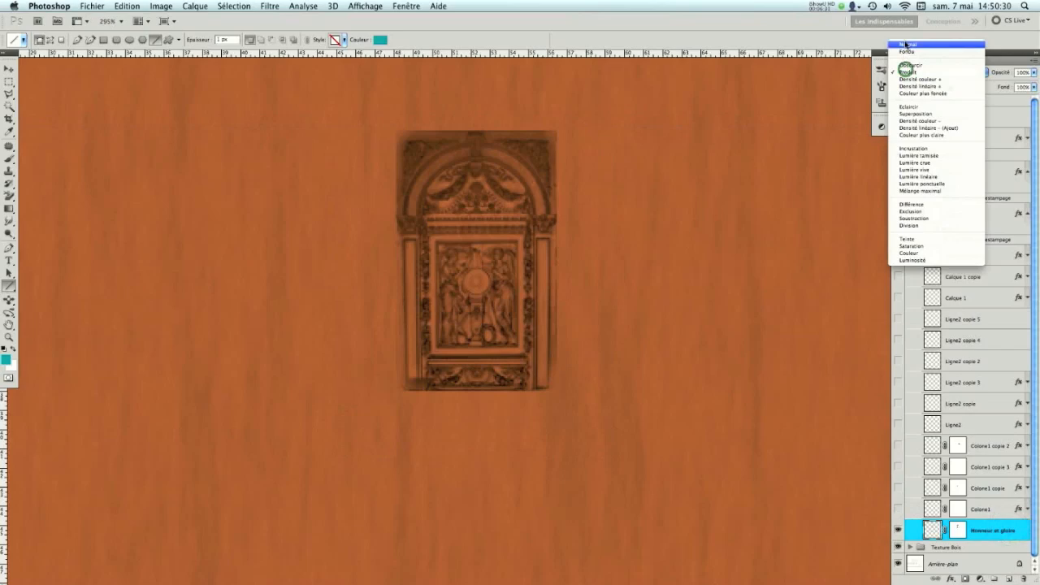
left_click(905, 45)
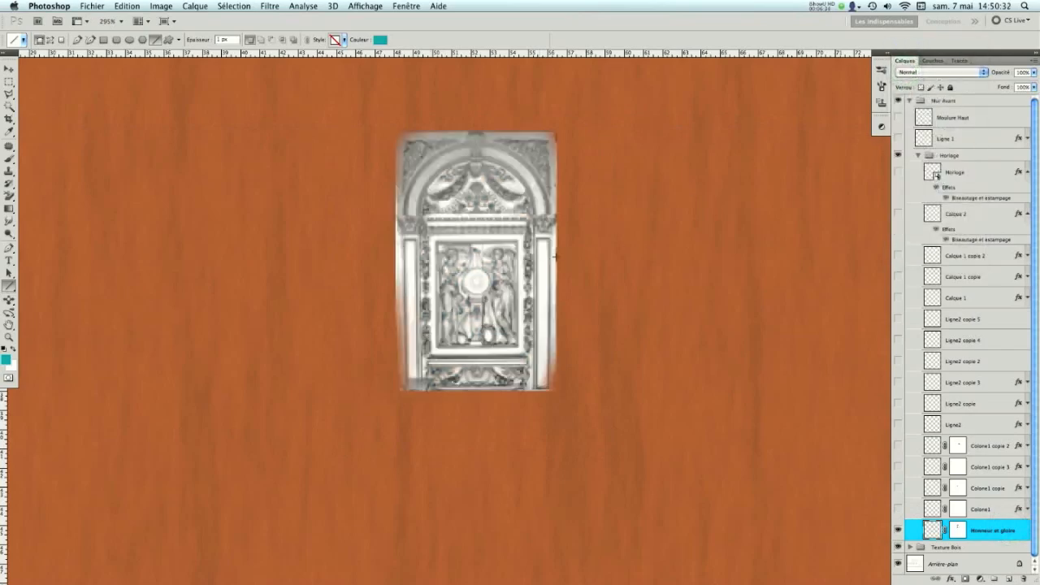
left_click(929, 73)
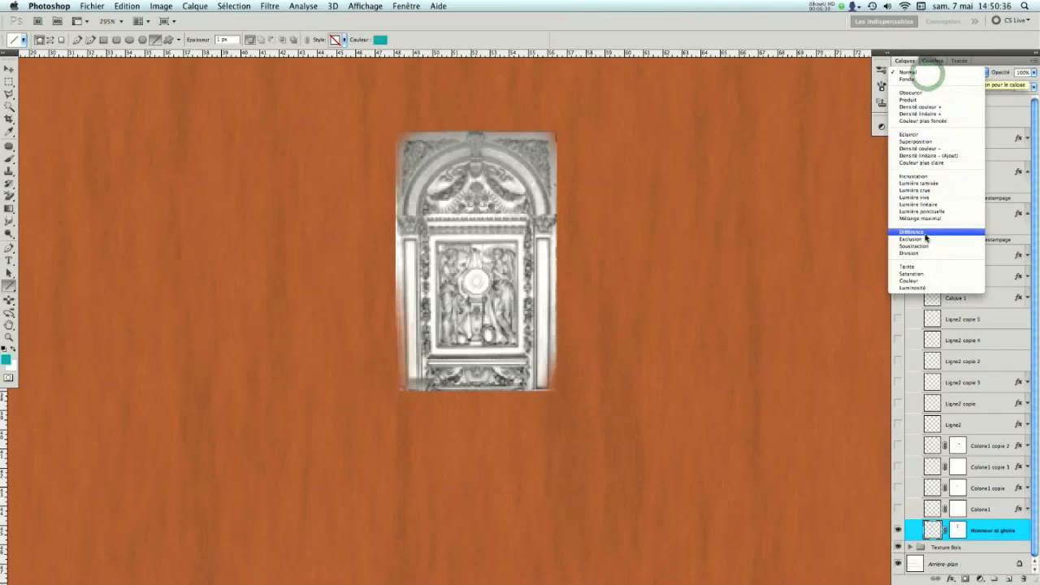
left_click(910, 99)
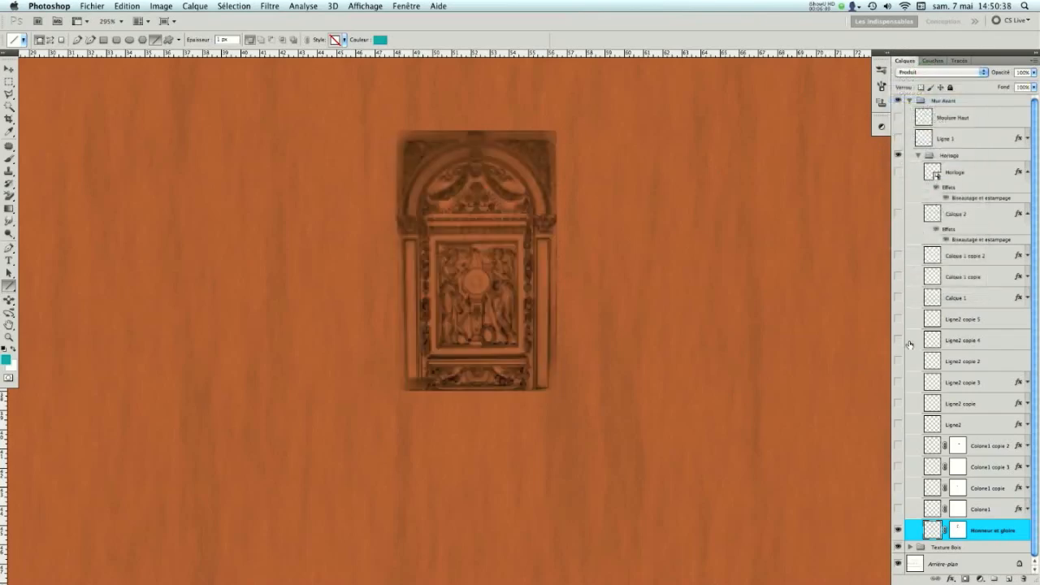
- Show the Colone1 layers and their copies, followed by the Ligne2 layers and copies, to rebuild the columns and panel lines
left_click_drag(898, 507, 897, 423)
left_click(898, 445)
left_click(898, 404)
left_click_drag(897, 396, 898, 382)
left_click(898, 360)
left_click(898, 339)
left_click(897, 319)
- Show Calque 1, its two copies, Calque 2, Horloge, Ligne 1 and Moulure Haut to complete the clock wall
left_click(897, 297)
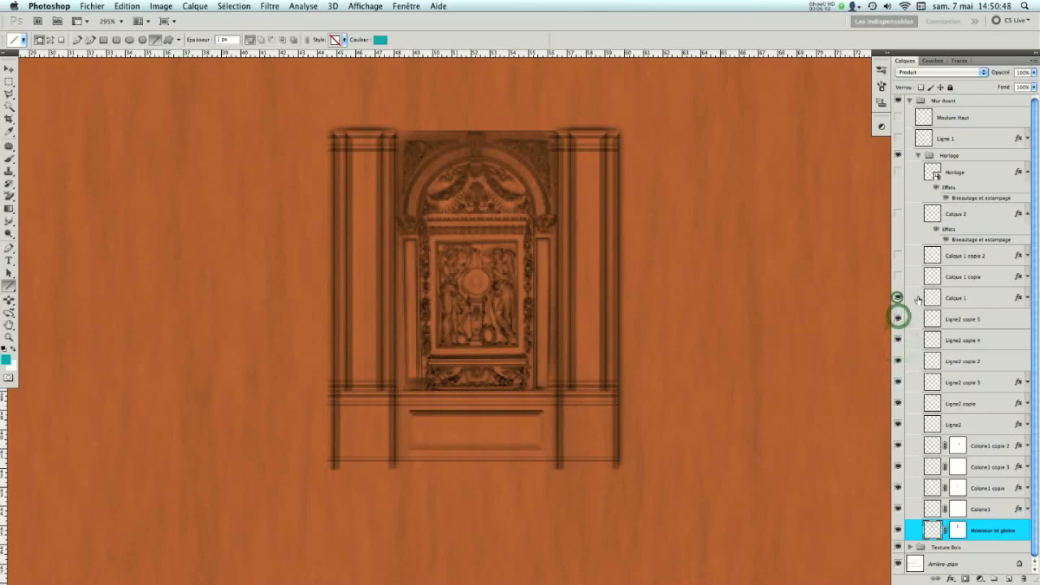
left_click(897, 276)
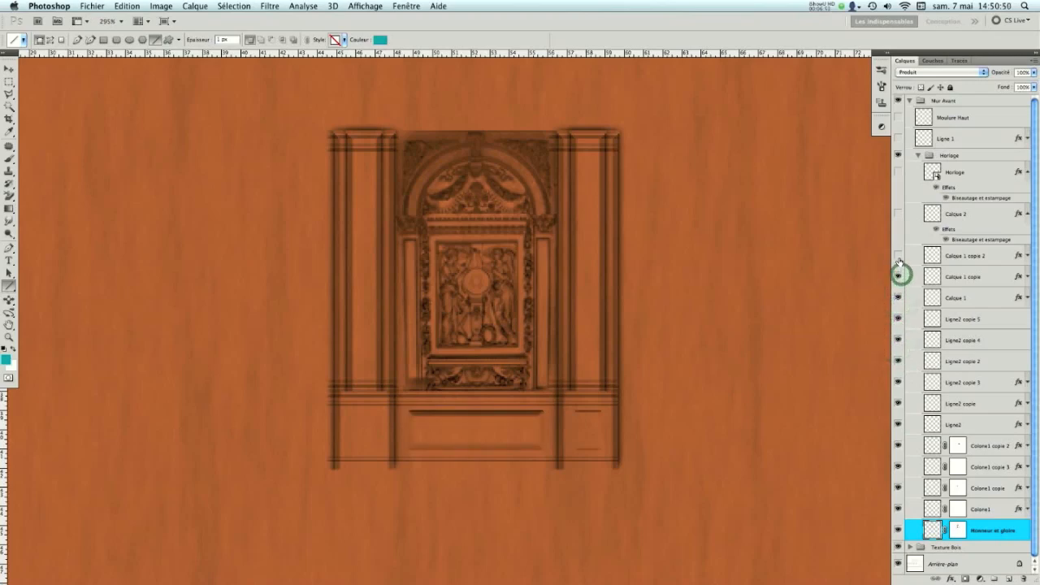
left_click(898, 256)
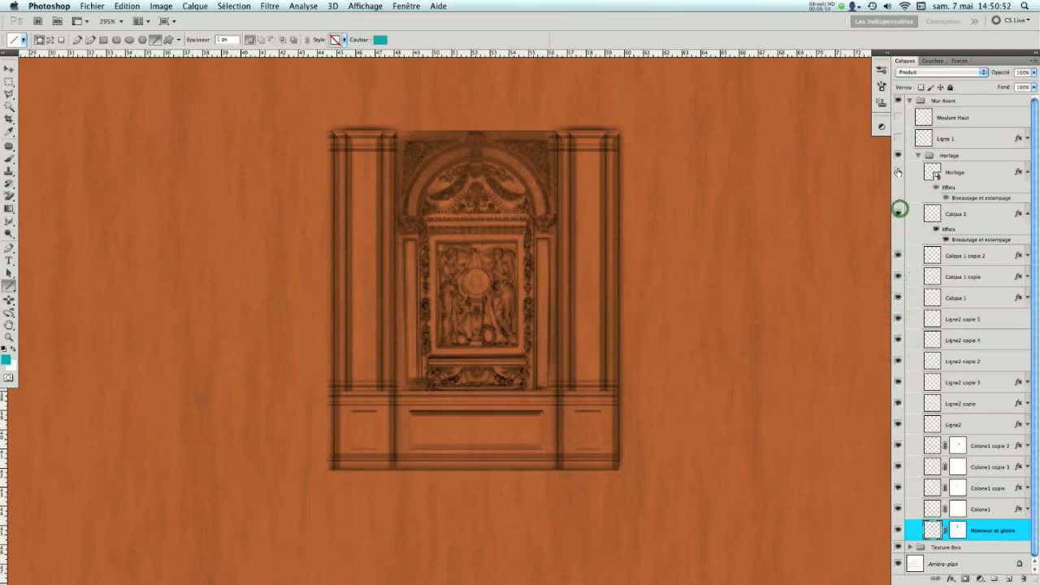
left_click(899, 213)
left_click(898, 171)
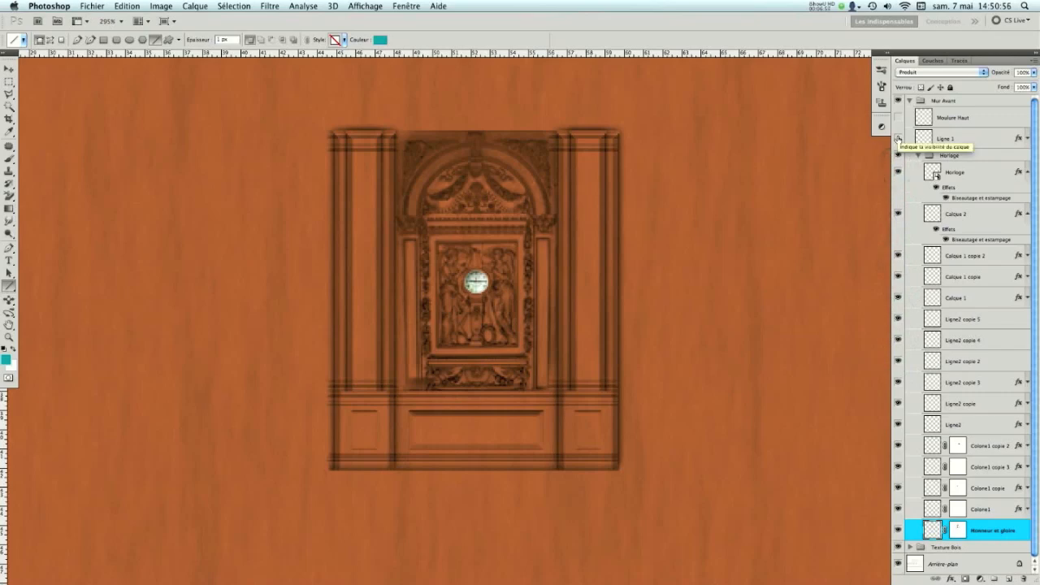
left_click(897, 138)
left_click(898, 117)
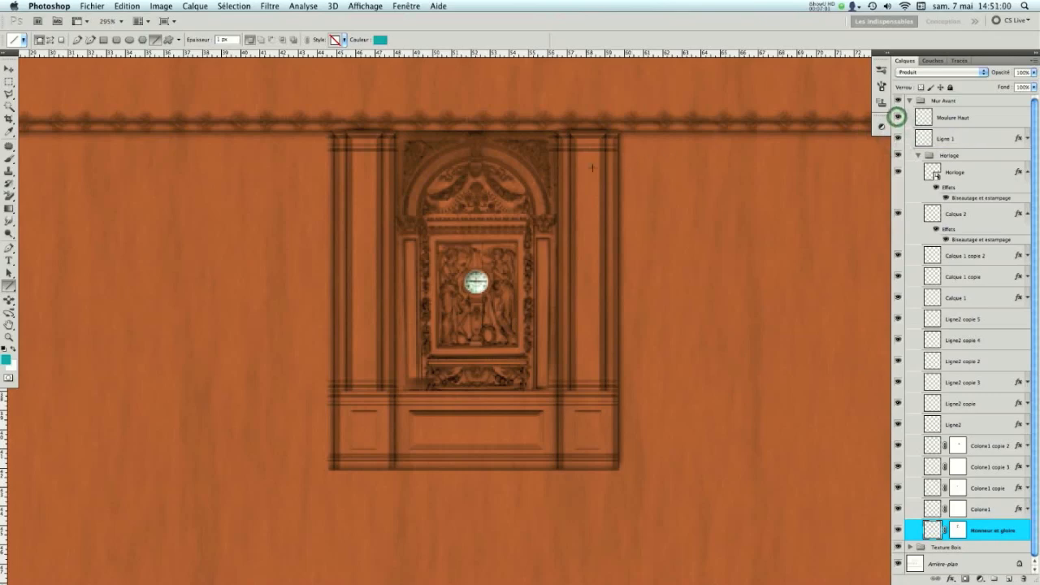
- Close Murs GSC_Cube.004.psd without saving the changes
scroll(519, 248, "down", 3, "alt")
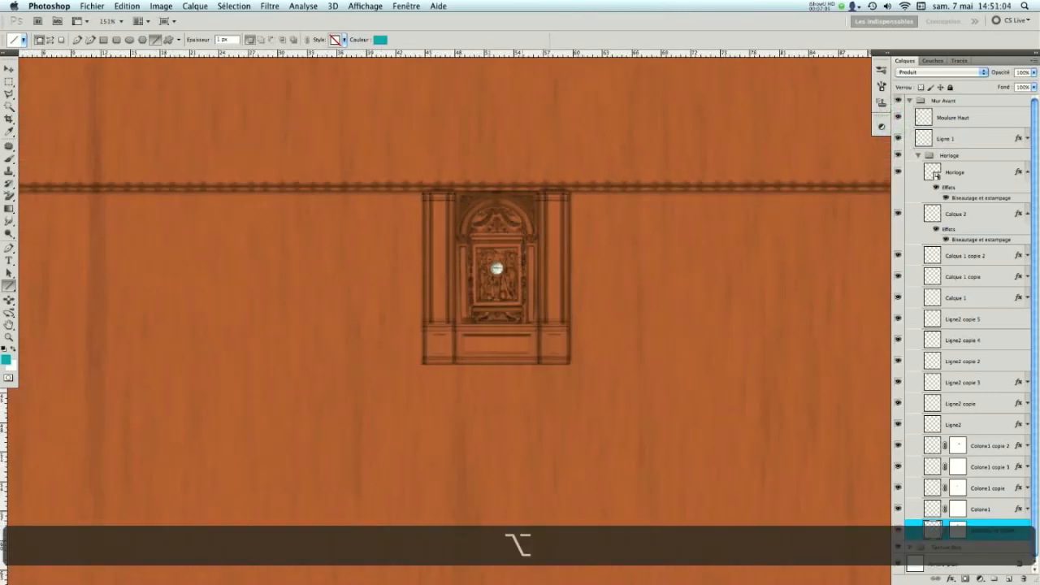
scroll(530, 230, "down", 1, "alt")
key("alt+super+w")
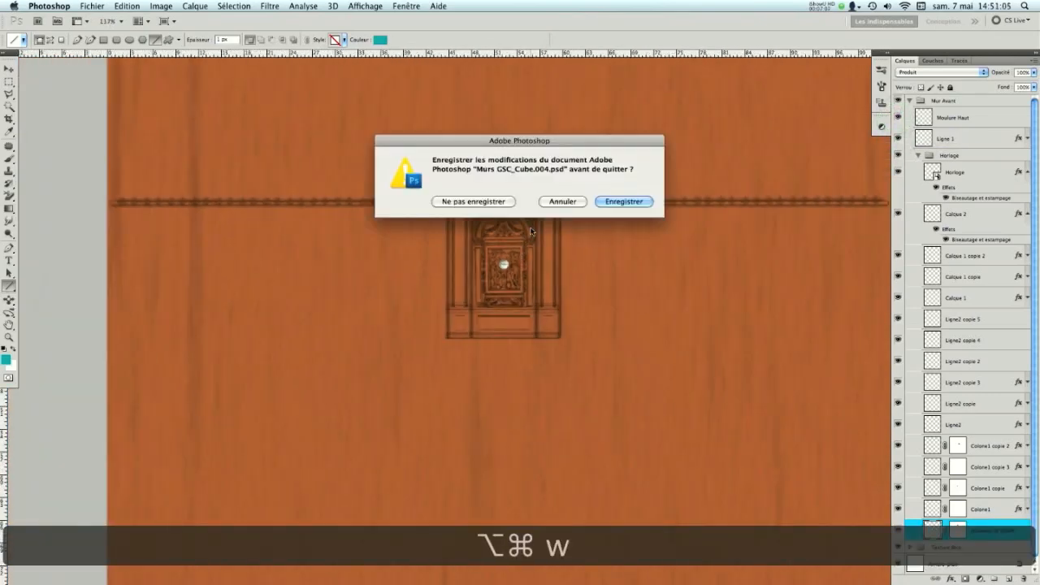
left_click(482, 205)
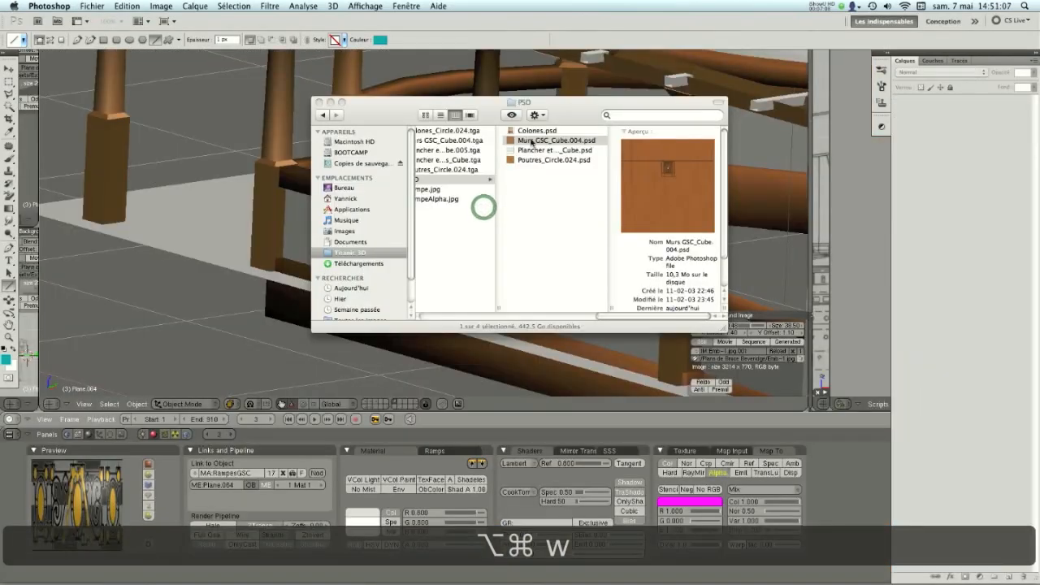
- Open Murs GSC_Cube.004.tga in Preview, inspect the finished clock wall enlarged, and quit Preview
left_click(459, 142)
key("super+o")
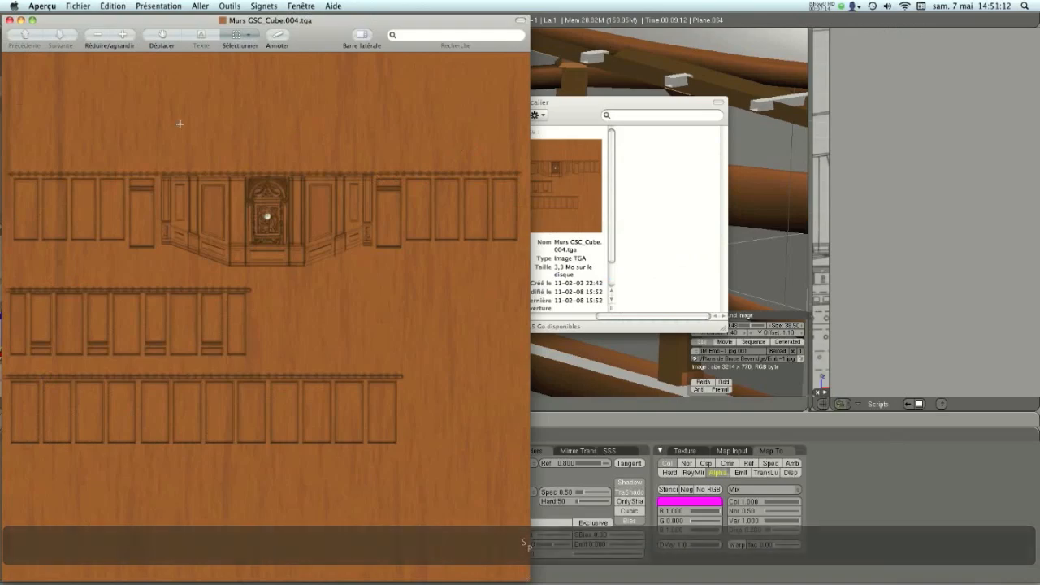
left_click(122, 35)
left_click(122, 35)
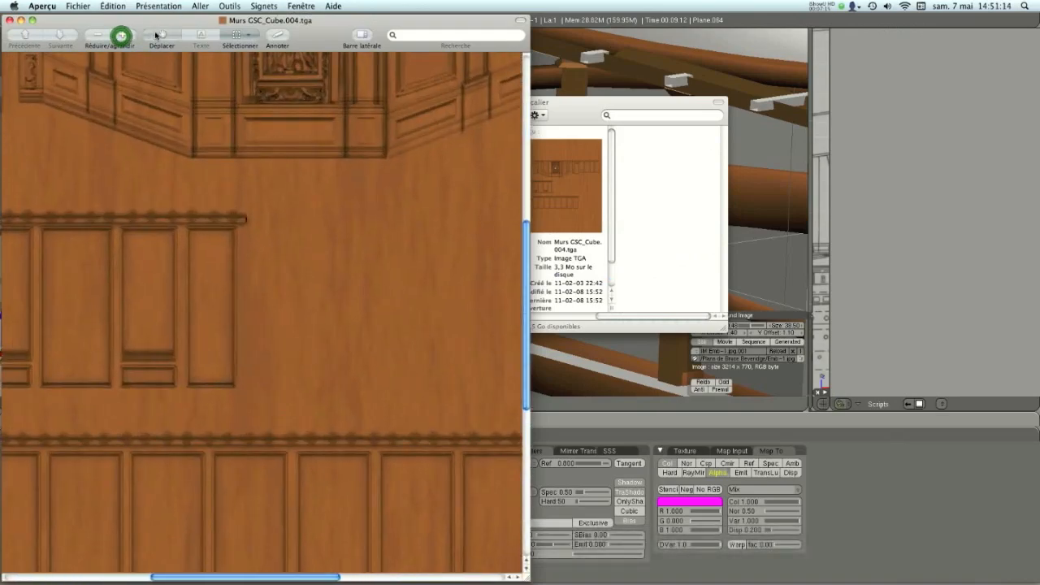
left_click(162, 35)
left_click_drag(238, 103, 257, 303)
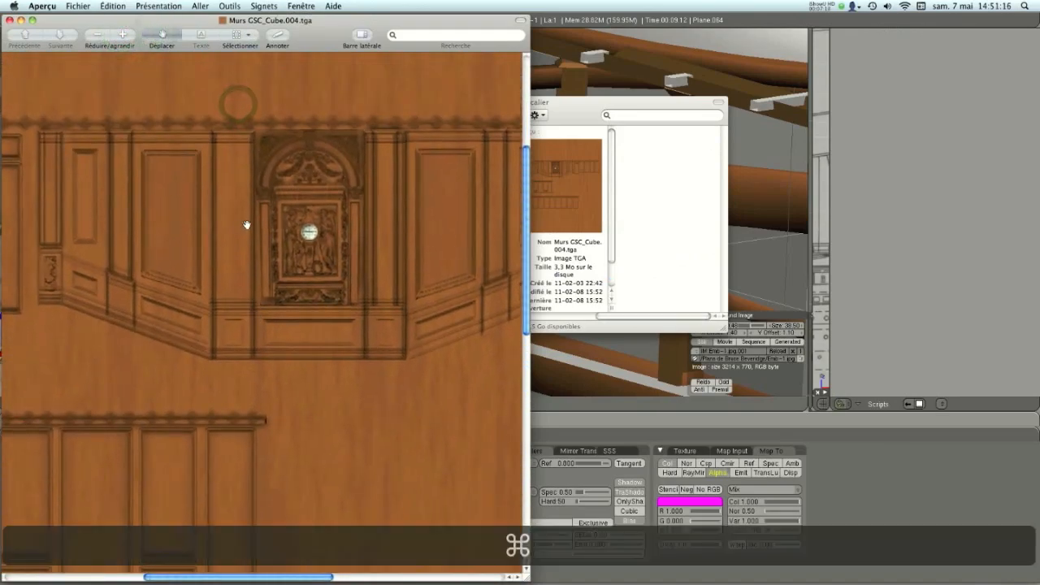
key("super+q")
- Switch Blender's 3D view to the Textured draw type and examine the staircase model with its textures
left_click(231, 404)
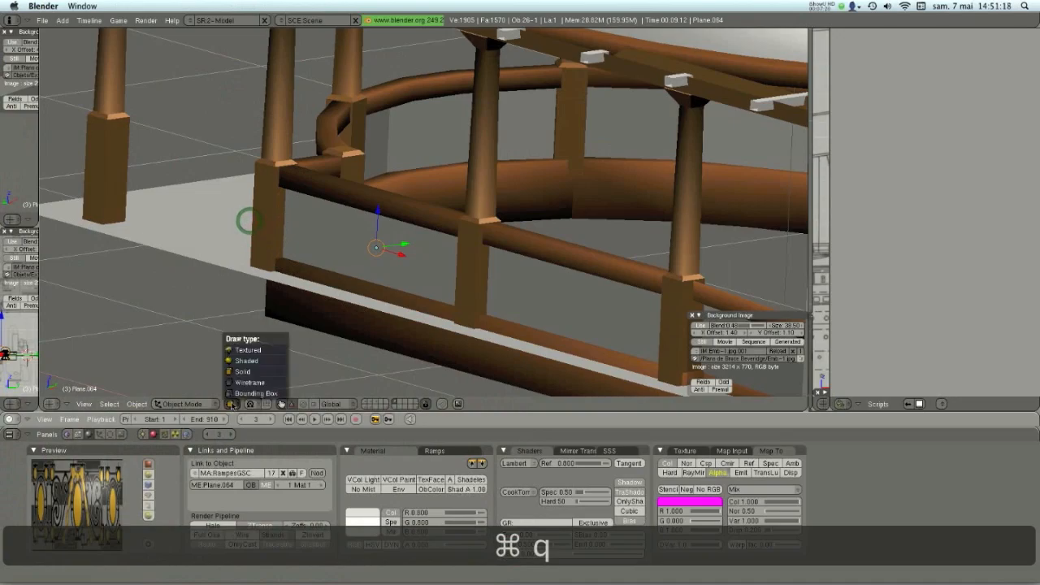
left_click(244, 351)
middle_click_drag(377, 306, 351, 229)
scroll(451, 332, "down", 4)
middle_click_drag(514, 266, 485, 263)
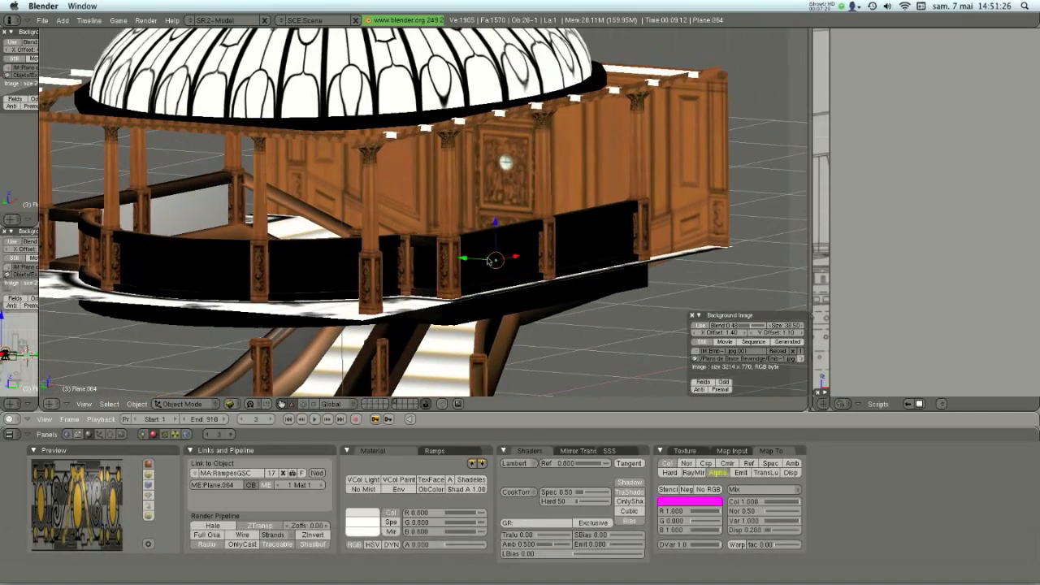
scroll(518, 250, "down", 3)
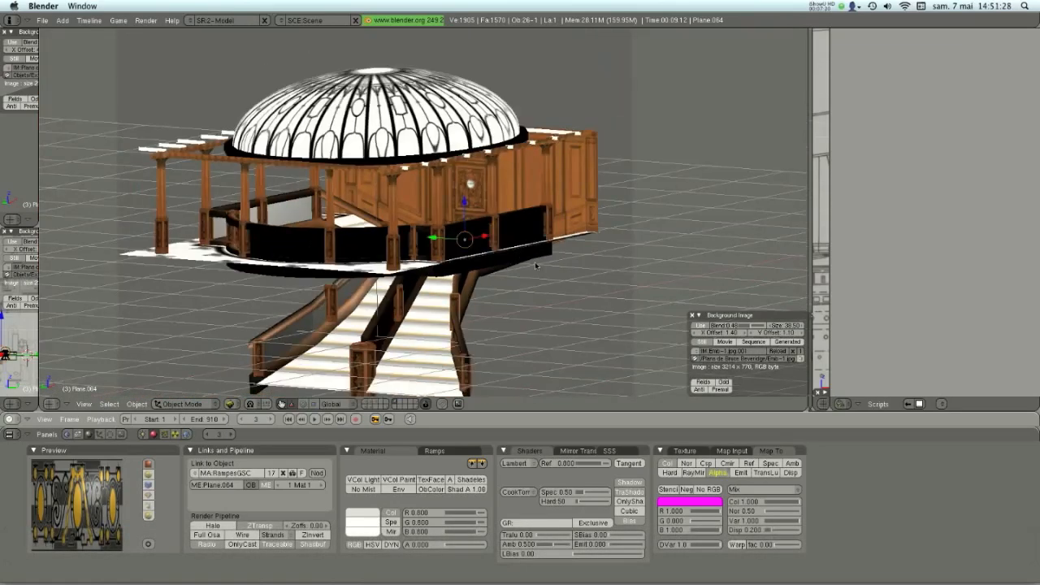
- Set the 3D view's draw type to Solid and show the additional scene layers with the deck and roof housing
left_click(236, 404)
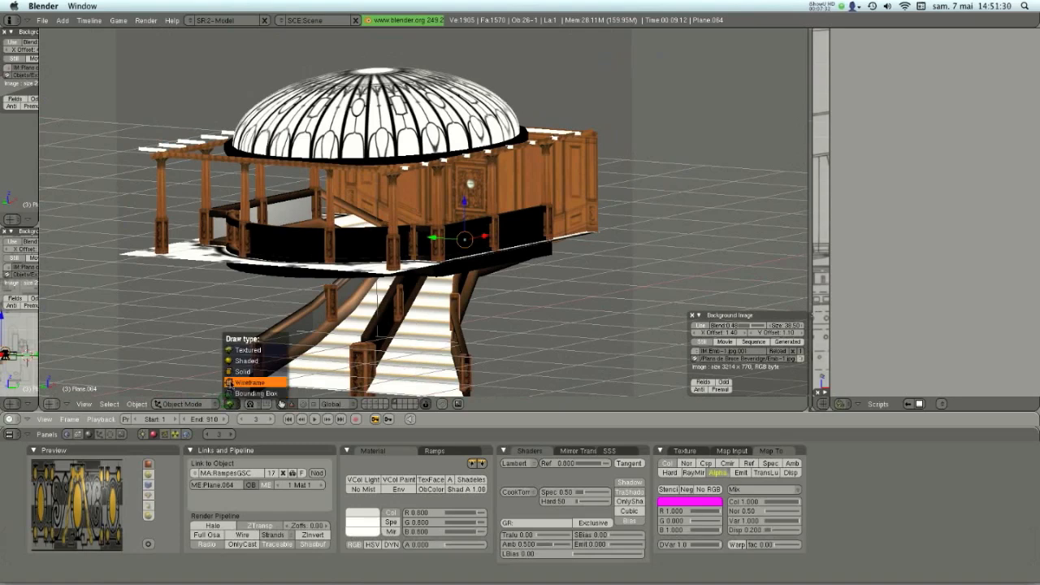
left_click(248, 366)
left_click(367, 401, "shift")
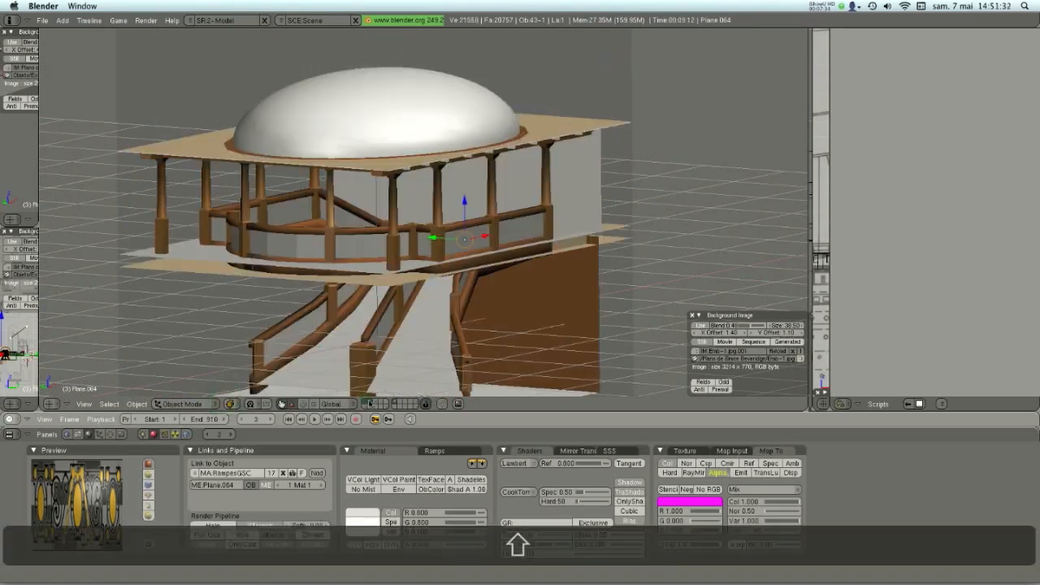
left_click(372, 403, "shift")
left_click(372, 404, "shift")
left_click(372, 403, "shift")
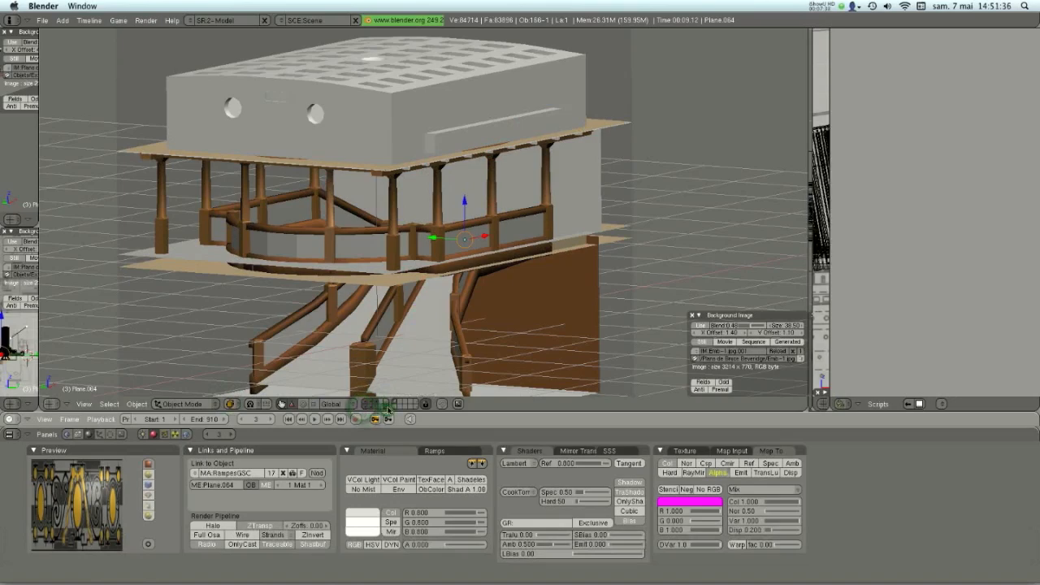
- Turn off the 3D view's clipping region and deselect all objects to reveal the surrounding ship
key("alt+b")
key("alt+a")
middle_click_drag(487, 200, 489, 219)
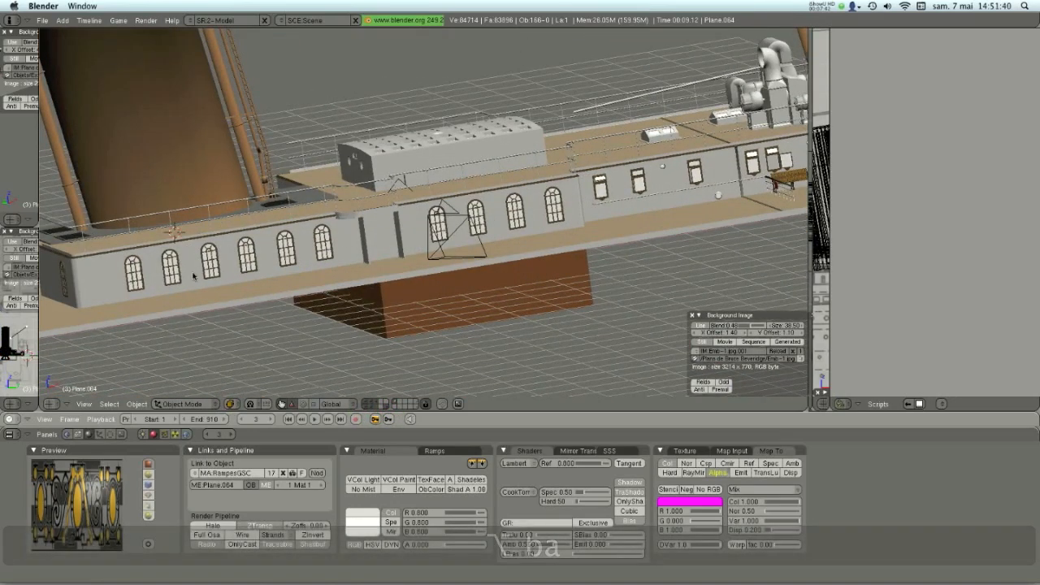
- Examine the ship model along the deckhouse windows, the bridge and the two funnels
middle_click_drag(585, 192, 543, 234)
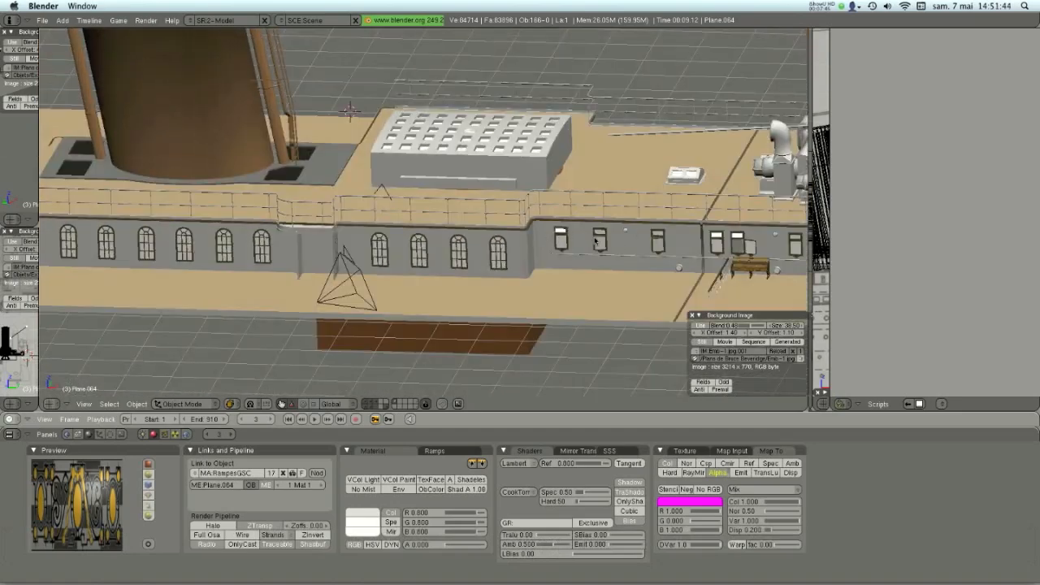
middle_click_drag(745, 246, 270, 245, "shift")
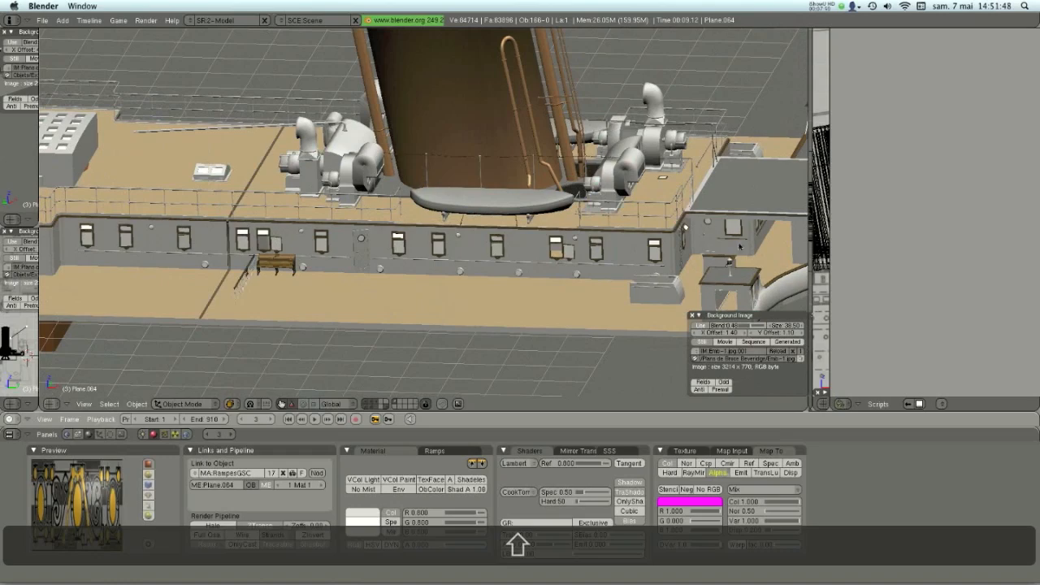
middle_click_drag(748, 234, 419, 238, "shift")
scroll(399, 236, "up", 4)
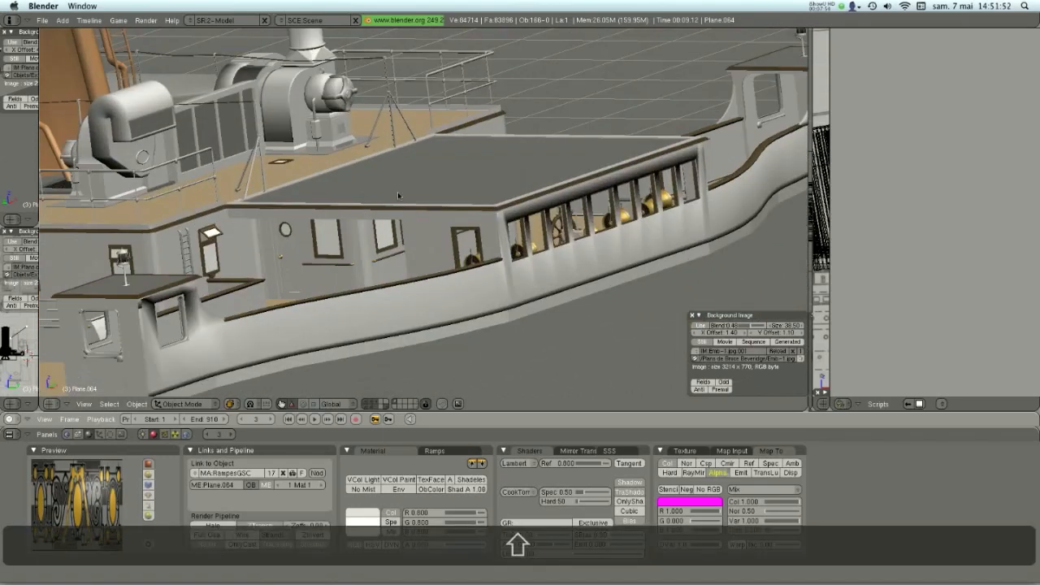
scroll(163, 315, "down", 1)
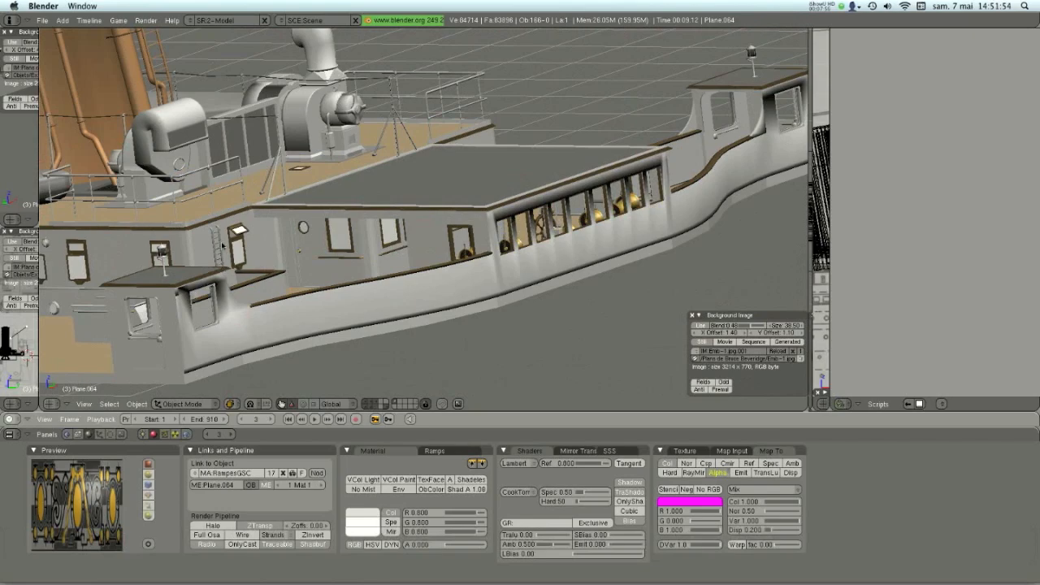
middle_click_drag(580, 136, 389, 246)
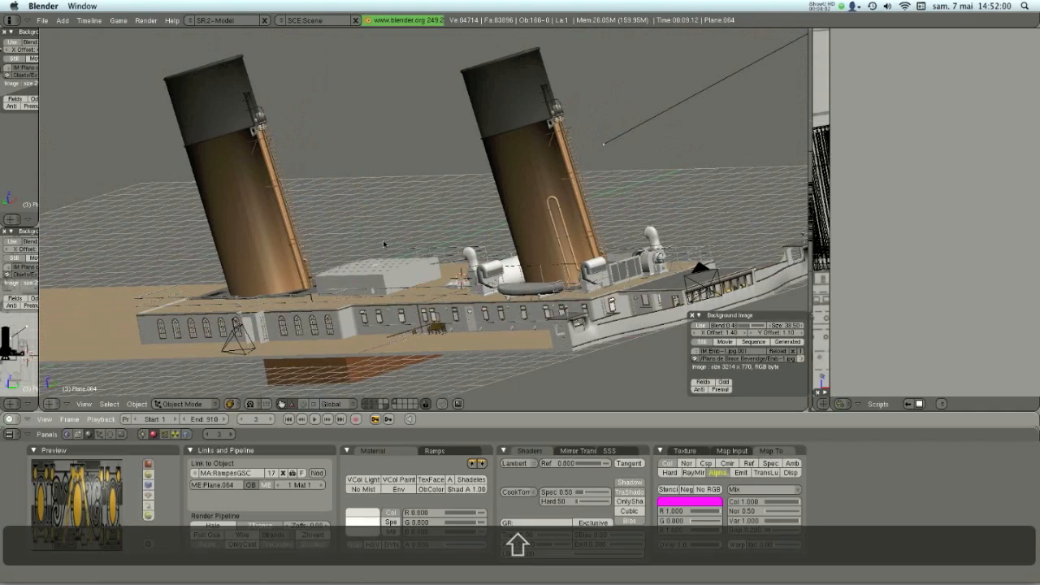